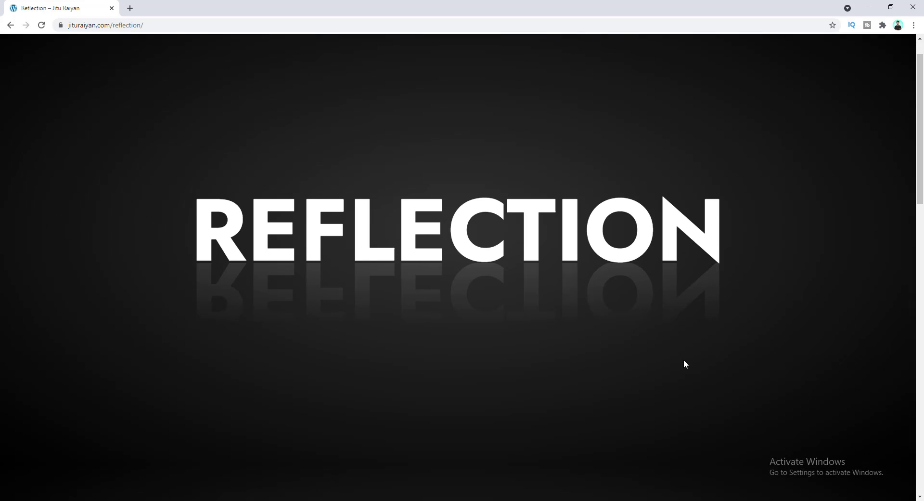
- Look through the finished reflection page, examining the mirrored heading, portrait image and player card
scroll(685, 360, down, 5)
scroll(684, 364, down, 2)
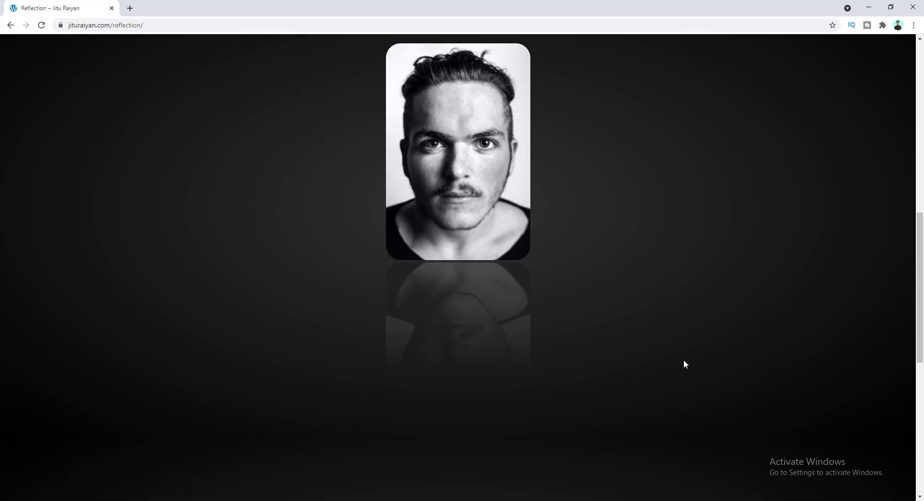
scroll(684, 364, down, 5)
scroll(685, 364, down, 2)
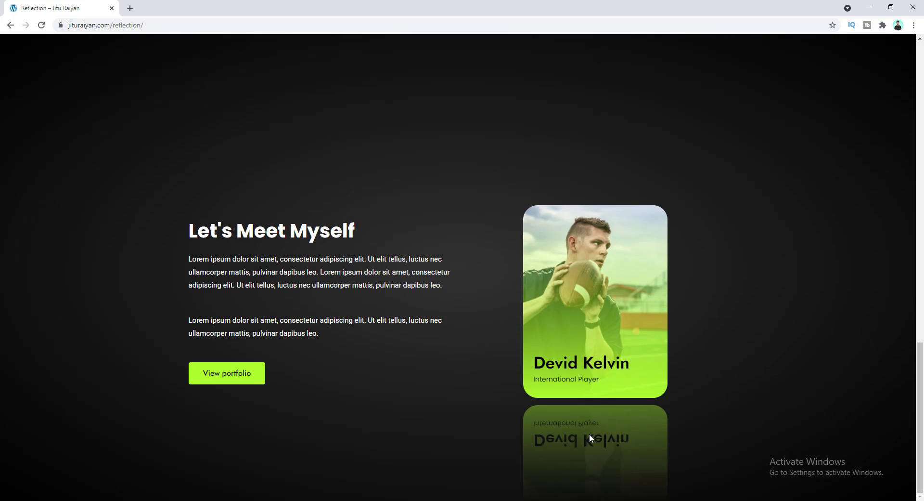
scroll(552, 328, up, 14)
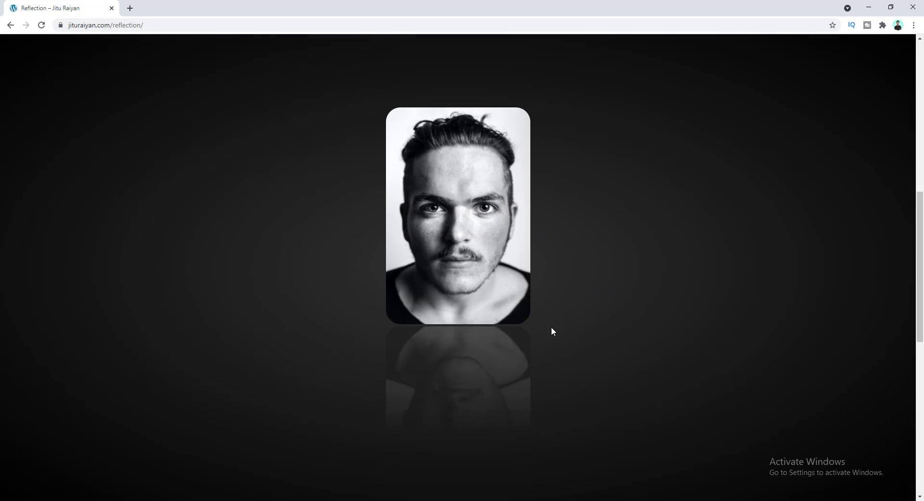
scroll(552, 329, up, 3)
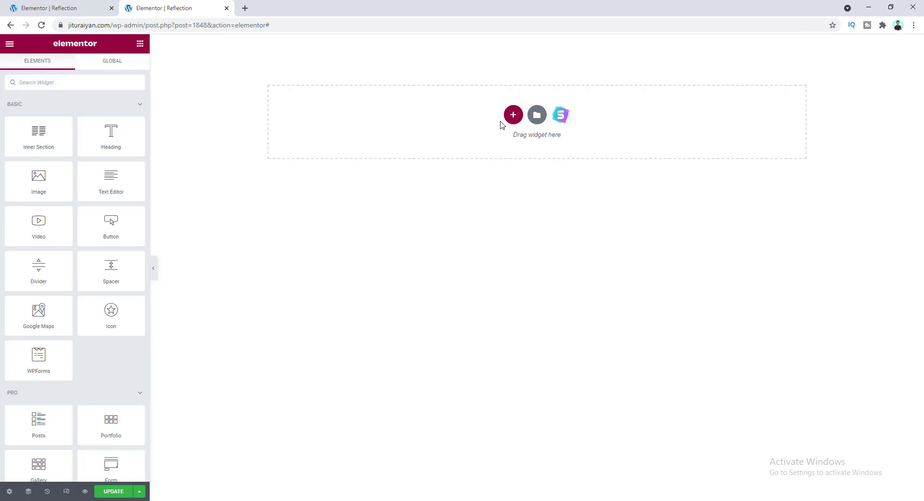
- Add a single-column section and set its height to Fit To Screen
click(514, 114)
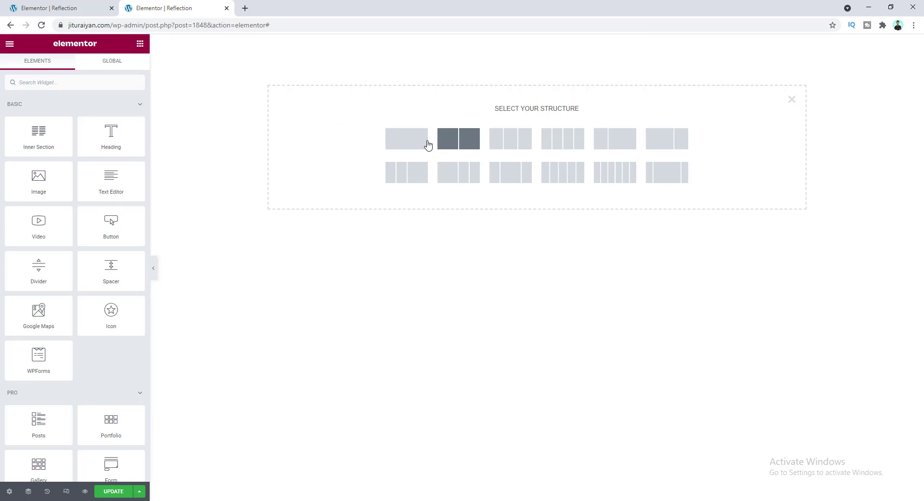
click(423, 145)
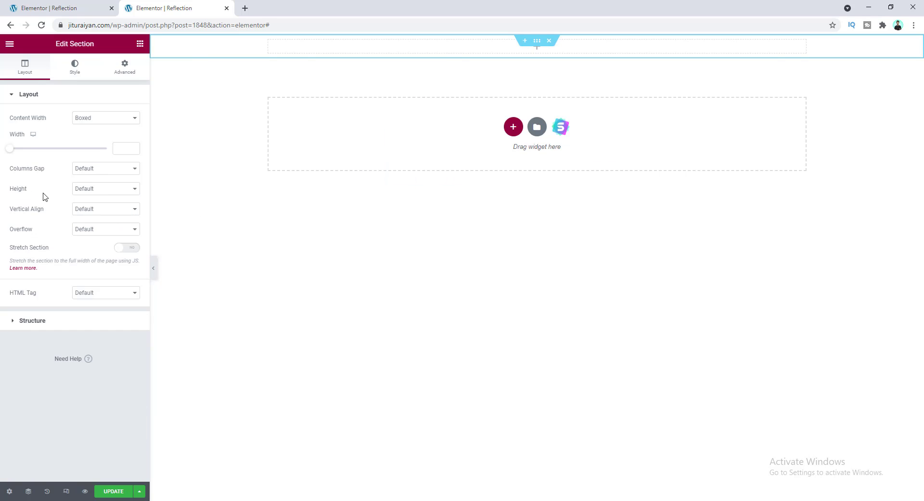
click(95, 189)
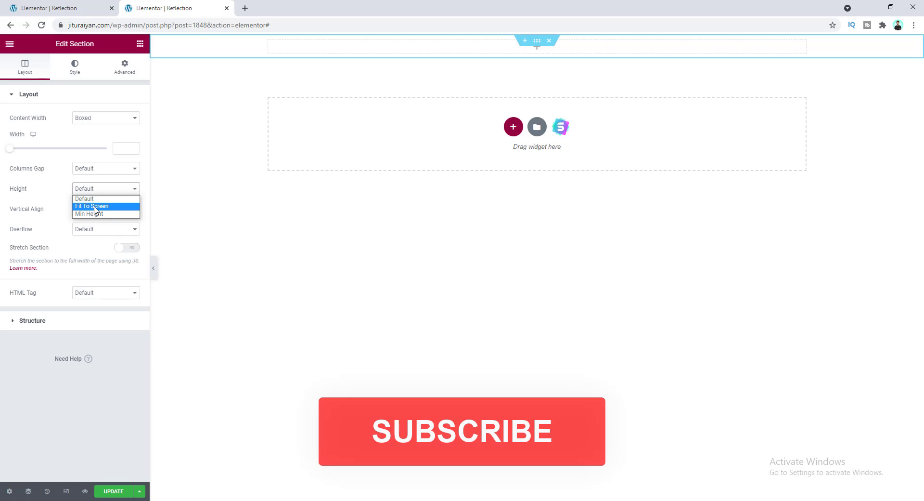
click(94, 206)
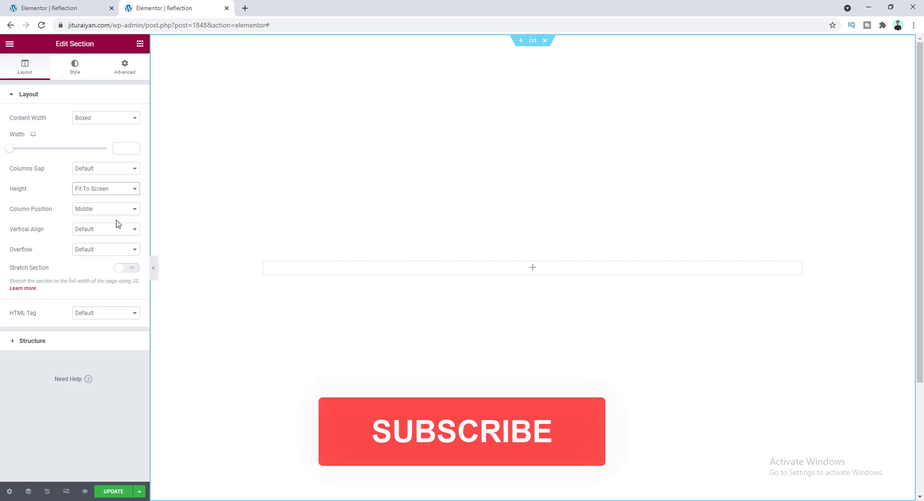
- Give the section a gradient background of the Radial type
click(75, 68)
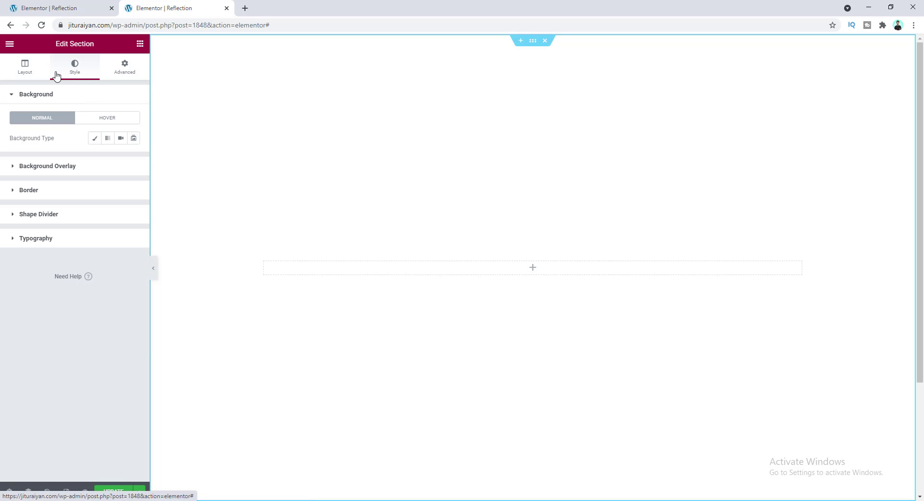
click(108, 139)
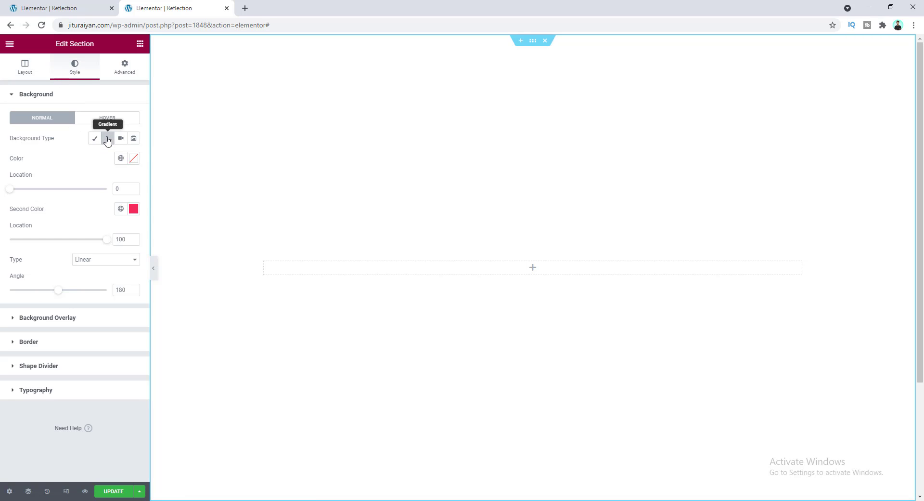
click(106, 260)
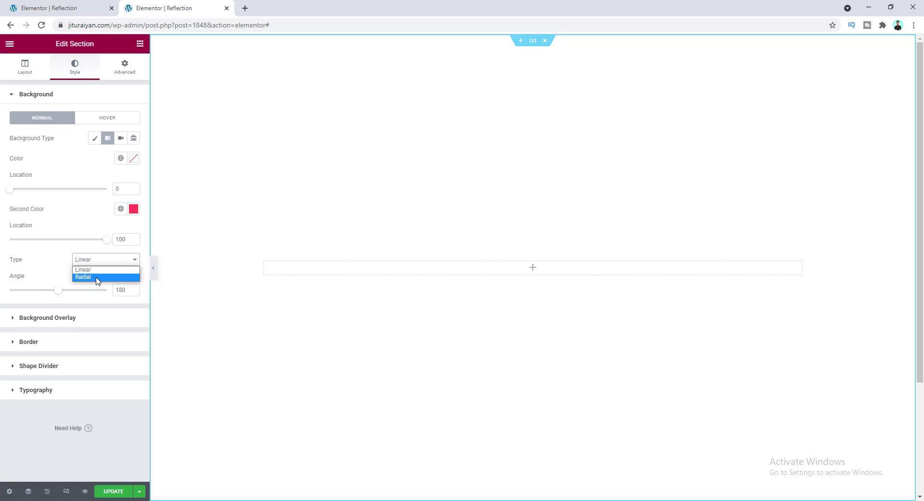
click(98, 278)
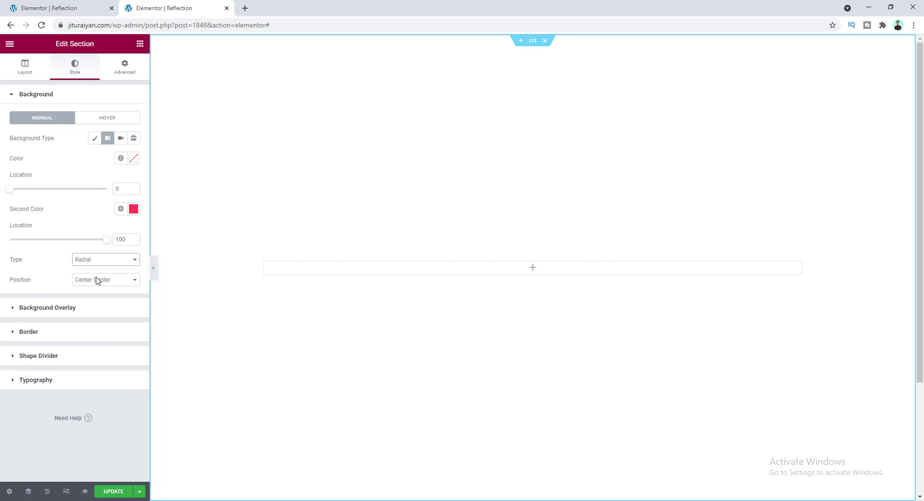
- Set the gradient's first color to dark grey and its second color to #000000, and preview the section at full width
click(136, 161)
drag(25, 246, 14, 261)
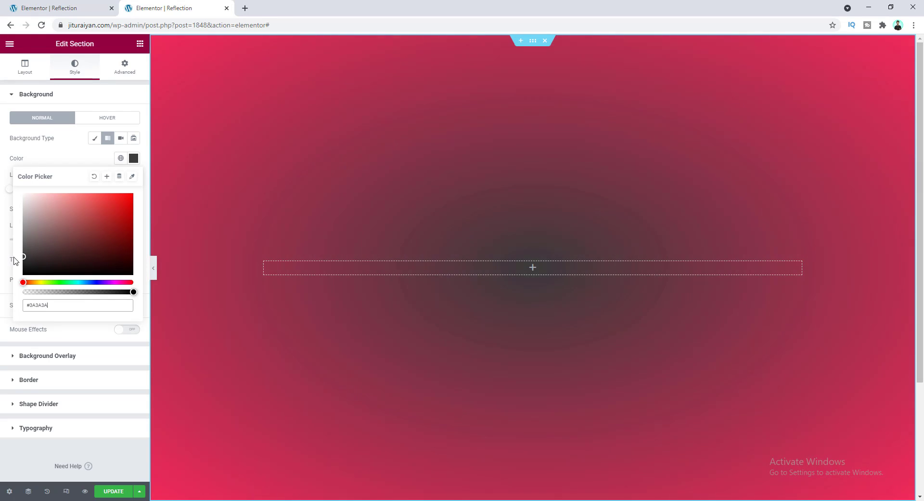
click(68, 156)
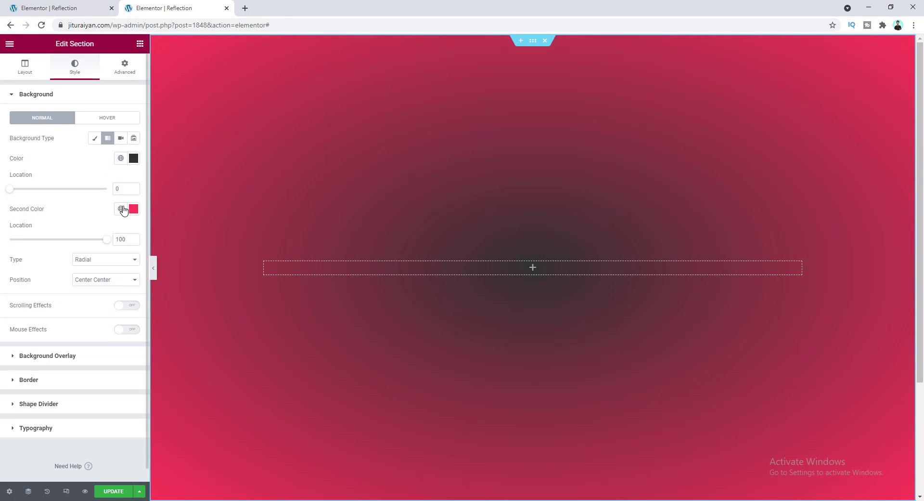
click(134, 208)
drag(58, 299, 3, 345)
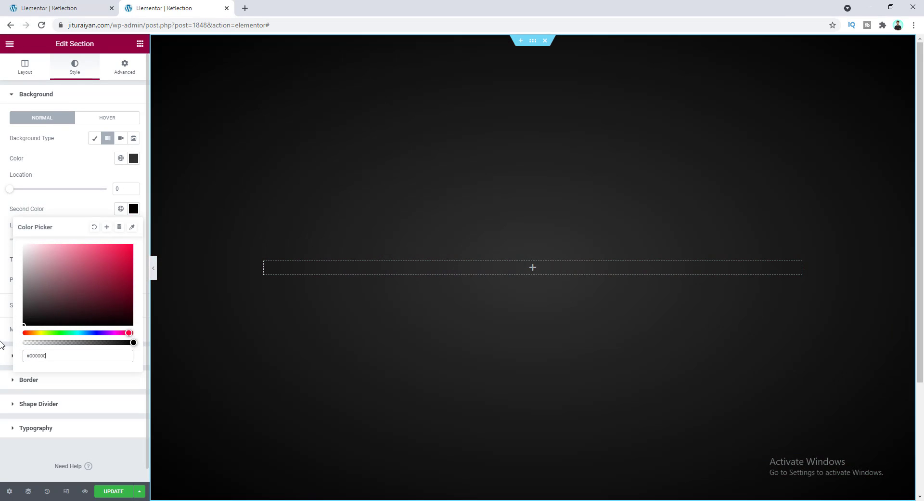
click(80, 210)
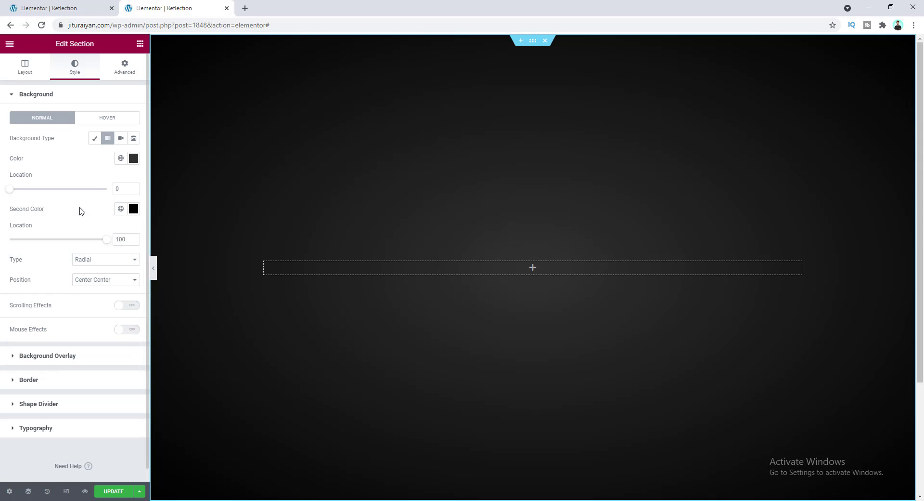
click(154, 268)
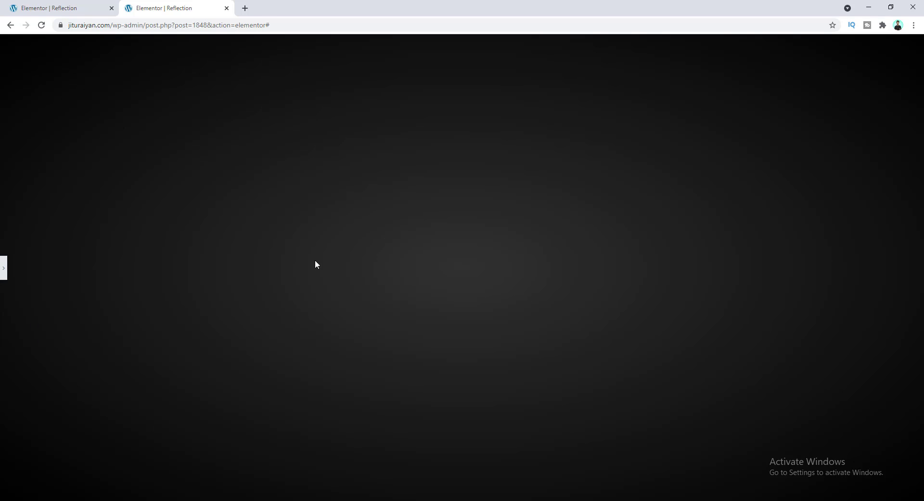
click(4, 268)
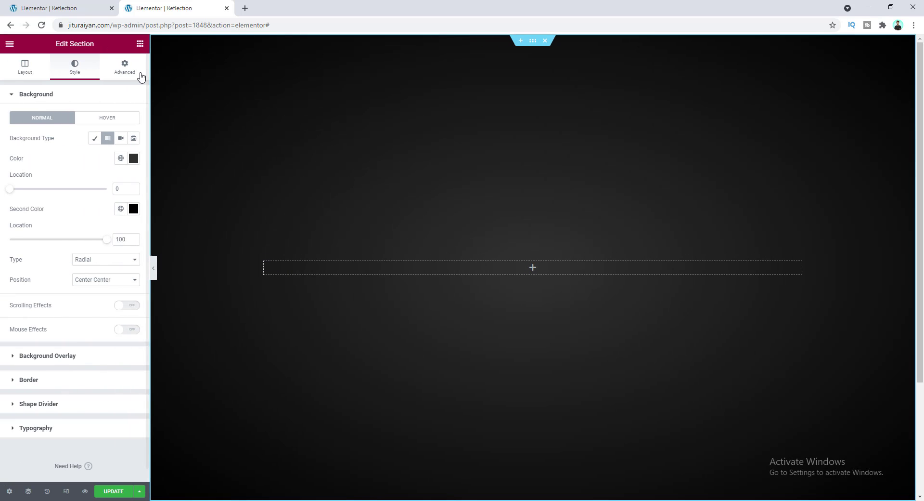
- Add a Heading widget to the section with the title "REFLECTION" and center it
click(139, 44)
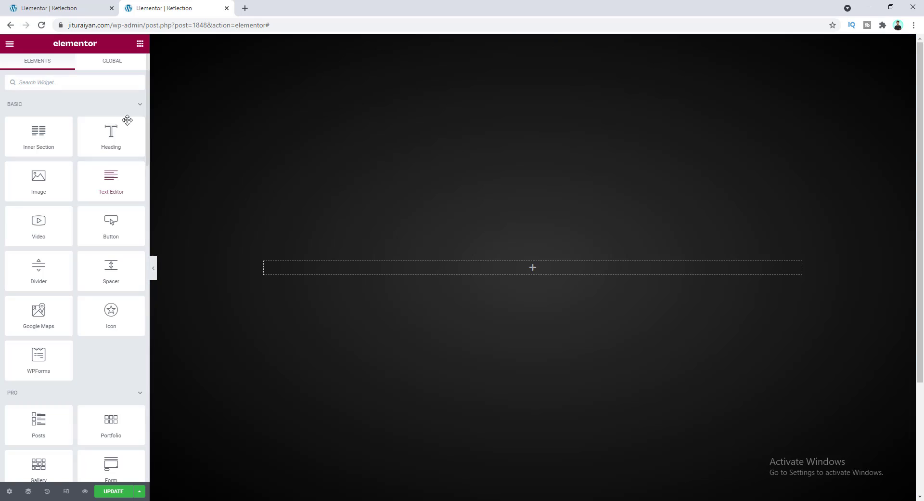
drag(111, 131, 448, 268)
drag(96, 126, 4, 135)
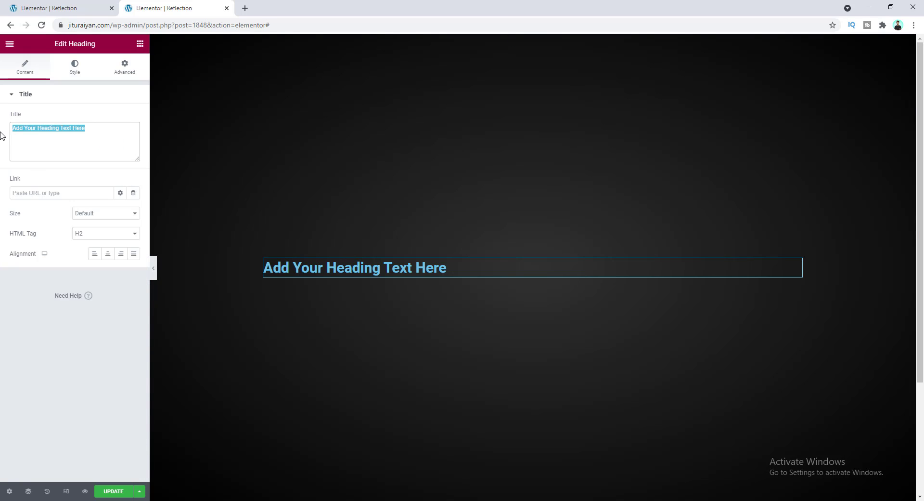
text(REFLECTION)
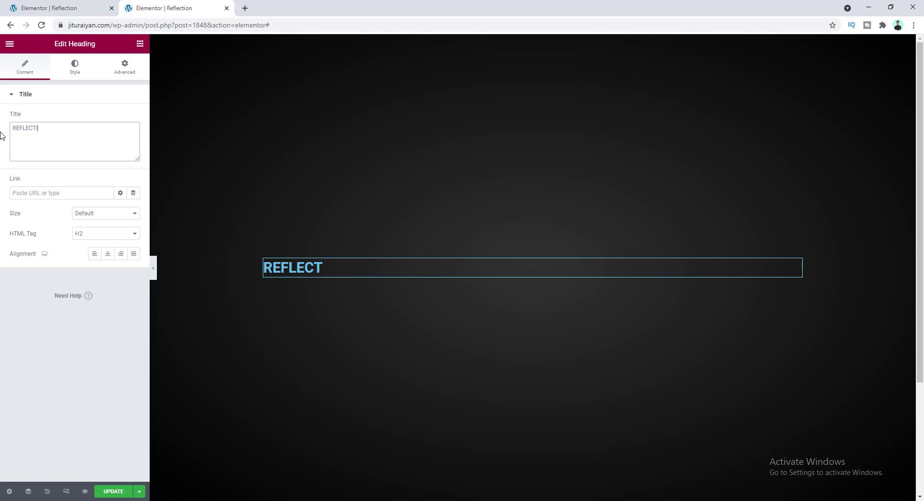
click(108, 254)
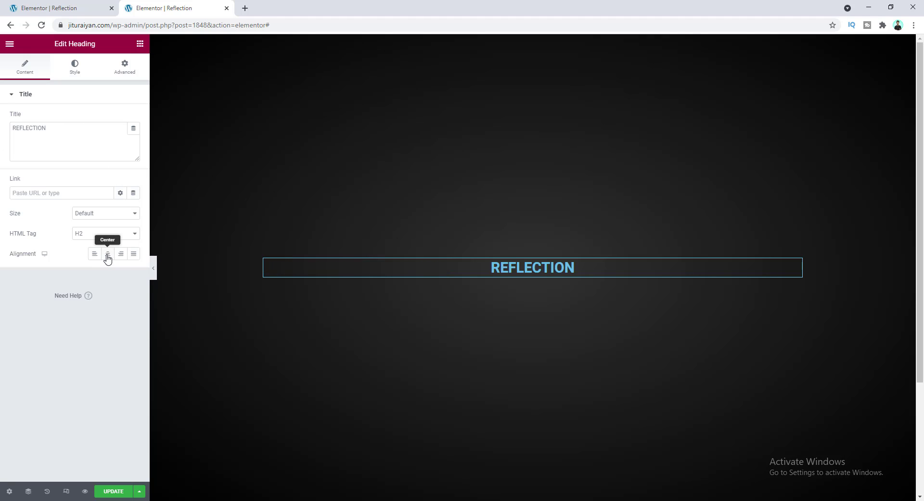
- Set the heading's text color to #FFFFFF
click(75, 67)
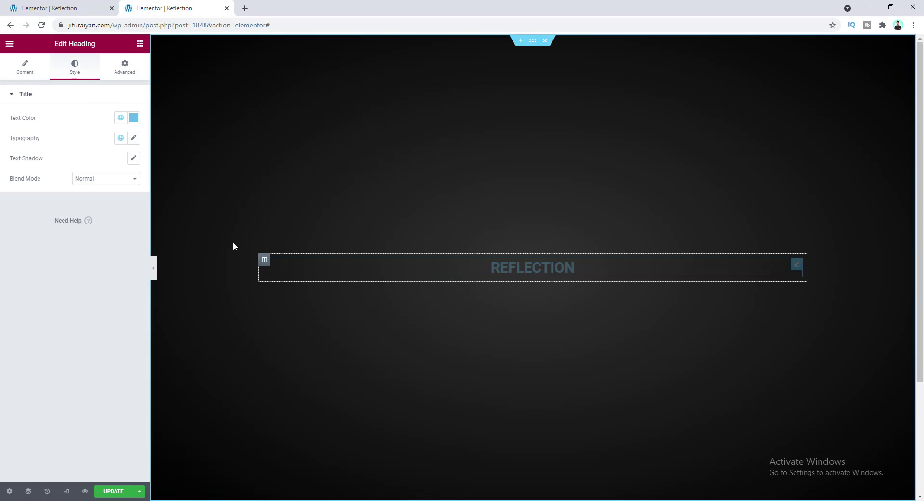
click(133, 119)
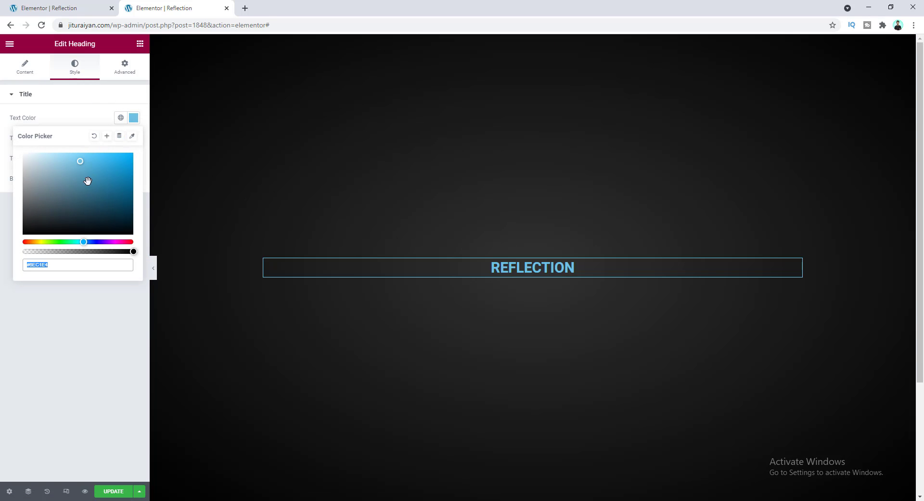
text(#FFFFFF)
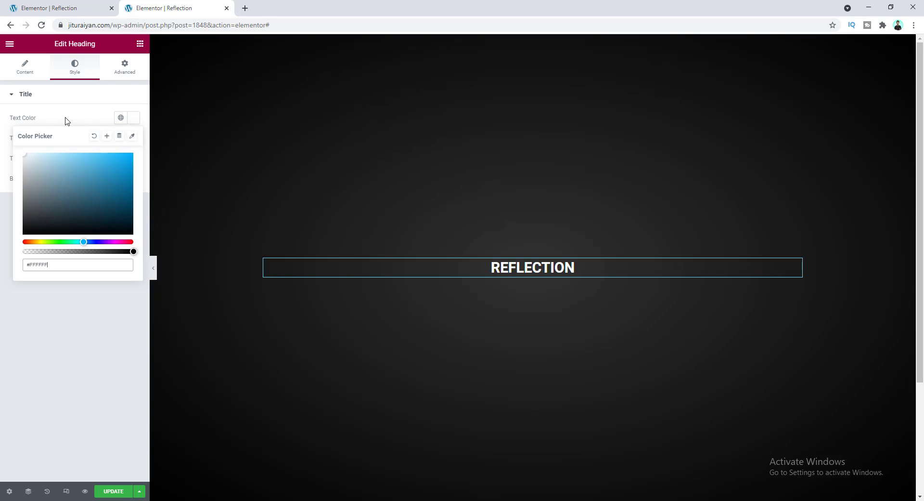
click(66, 120)
- Set the heading's font family to Jost and its weight to 700
click(134, 138)
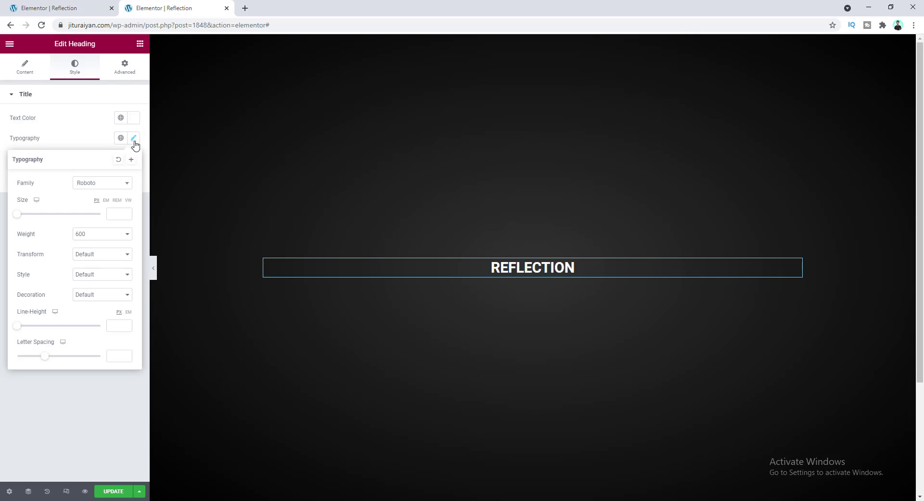
click(114, 187)
text(jost)
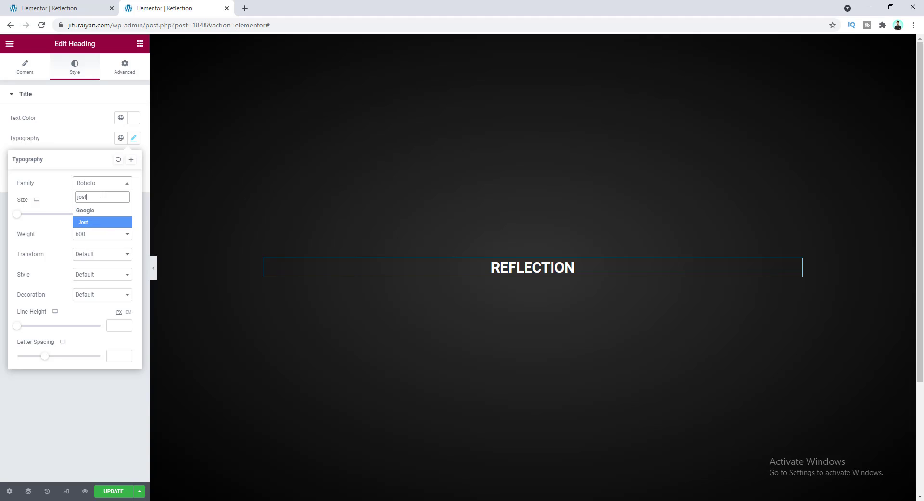
click(102, 222)
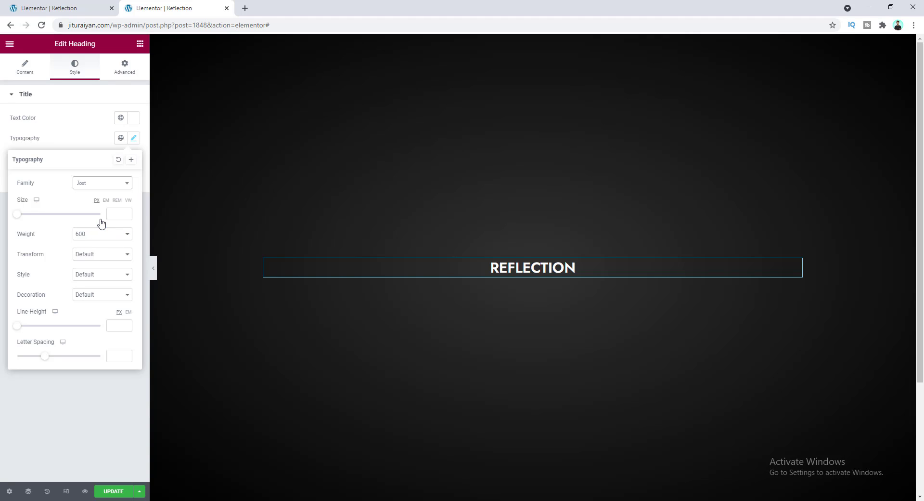
click(94, 239)
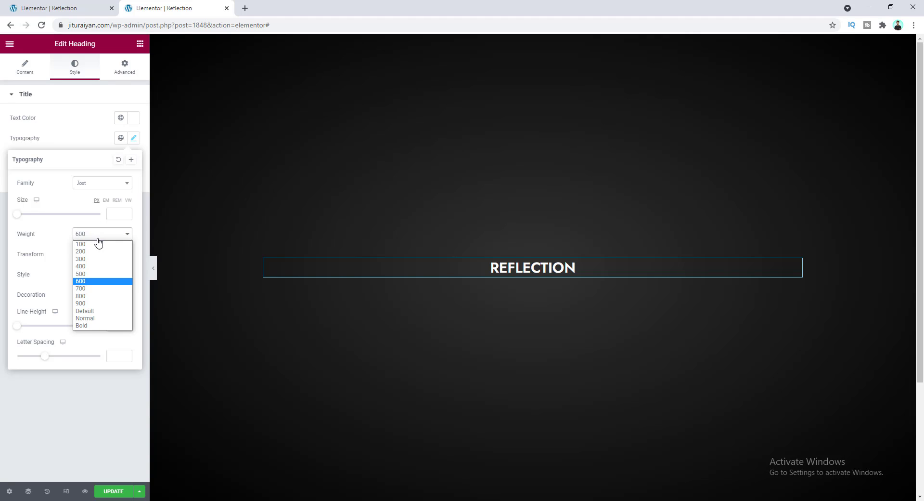
click(101, 289)
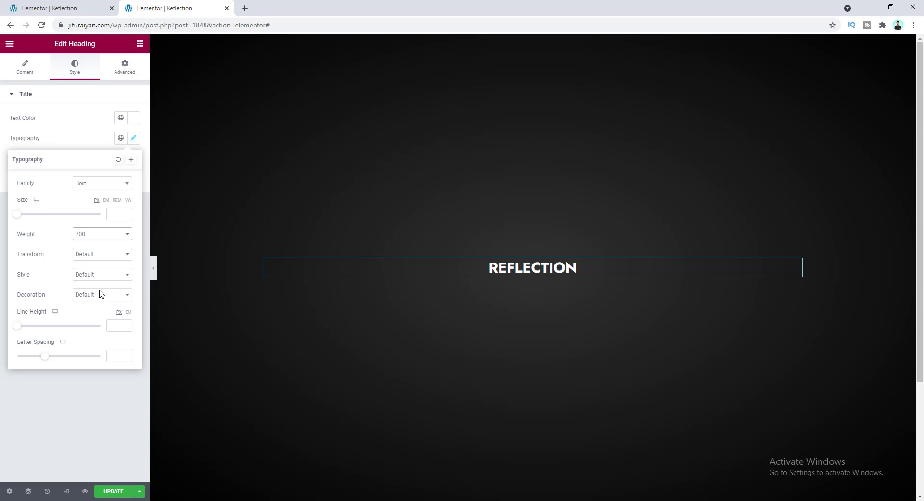
- Switch the heading's font size unit to VW and set the size to 9.5
drag(16, 215, 123, 215)
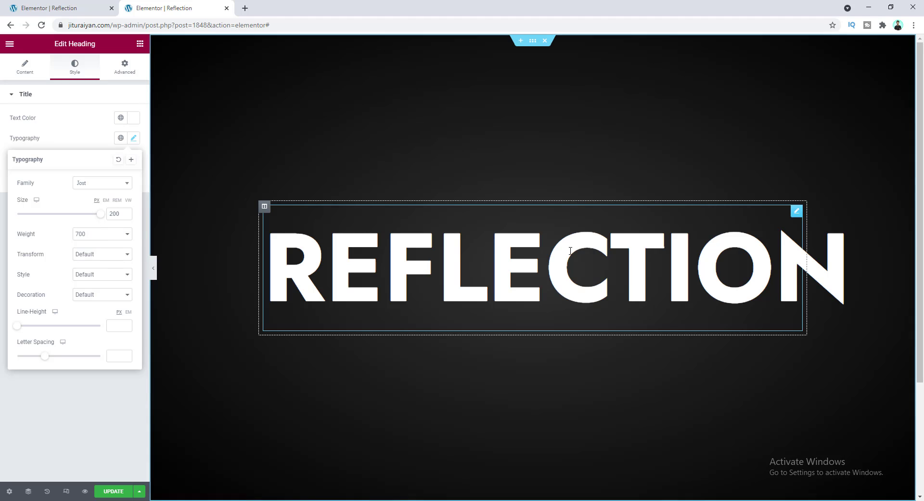
click(128, 202)
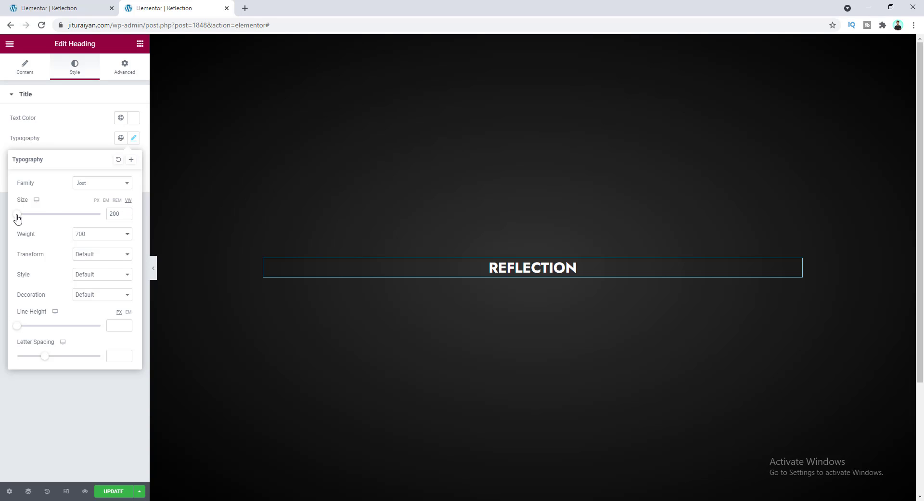
drag(17, 217, 96, 218)
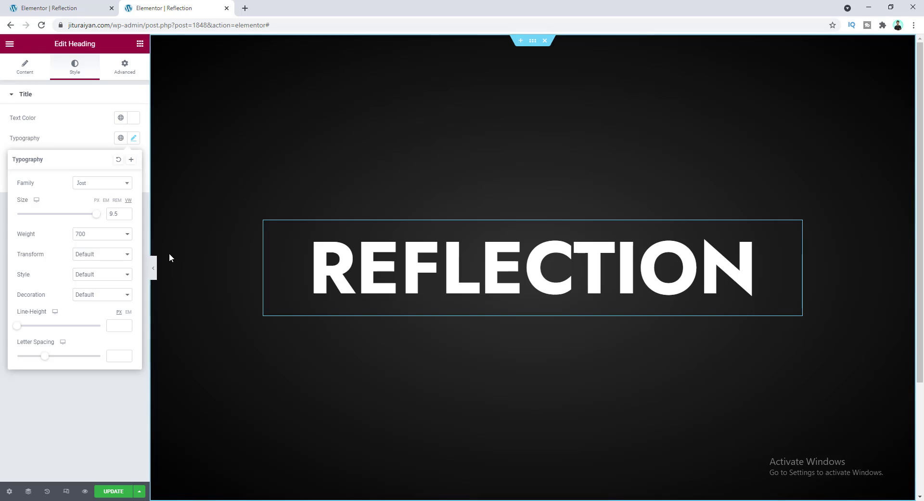
click(102, 136)
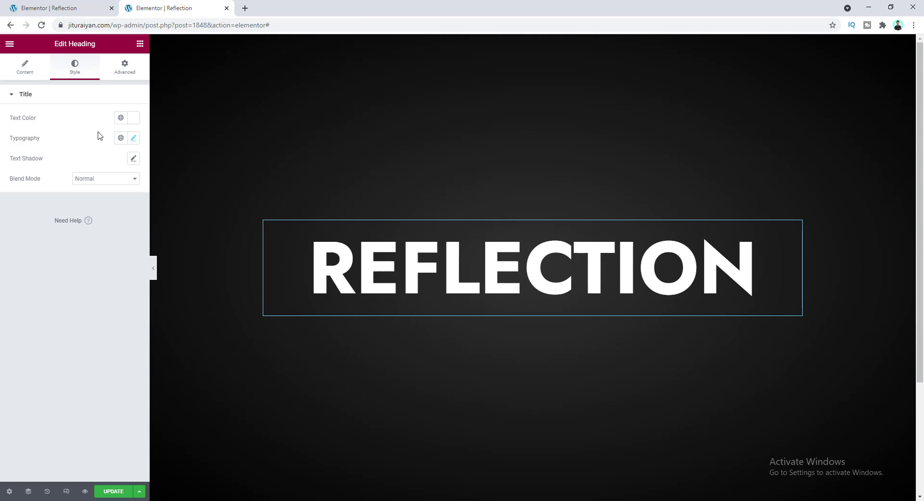
- Preview the page at tablet and mobile sizes, and return to the desktop view
click(66, 490)
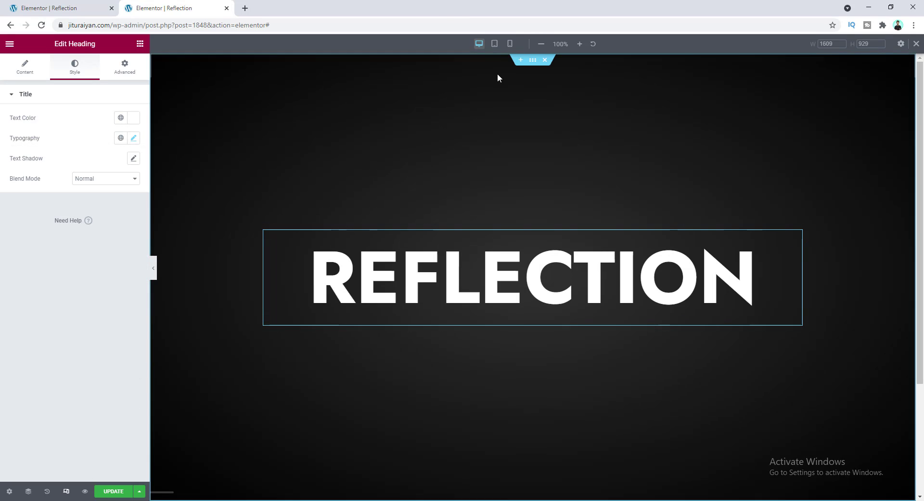
click(494, 44)
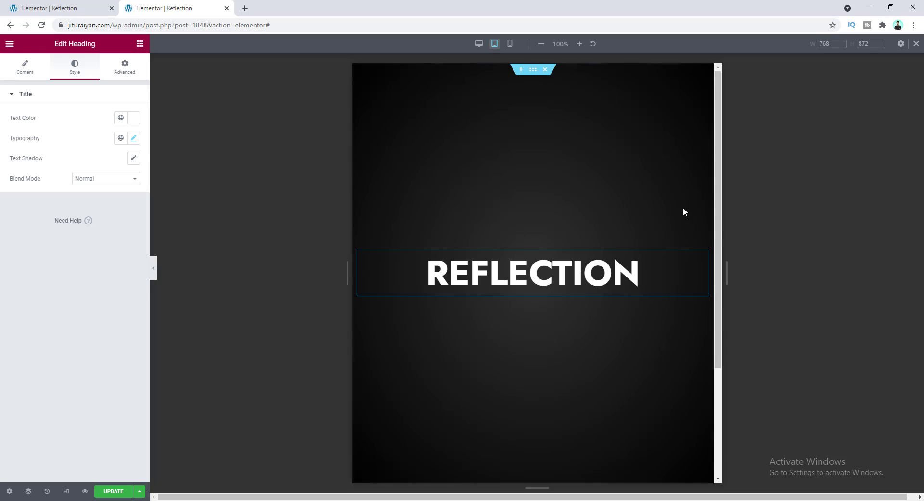
click(509, 45)
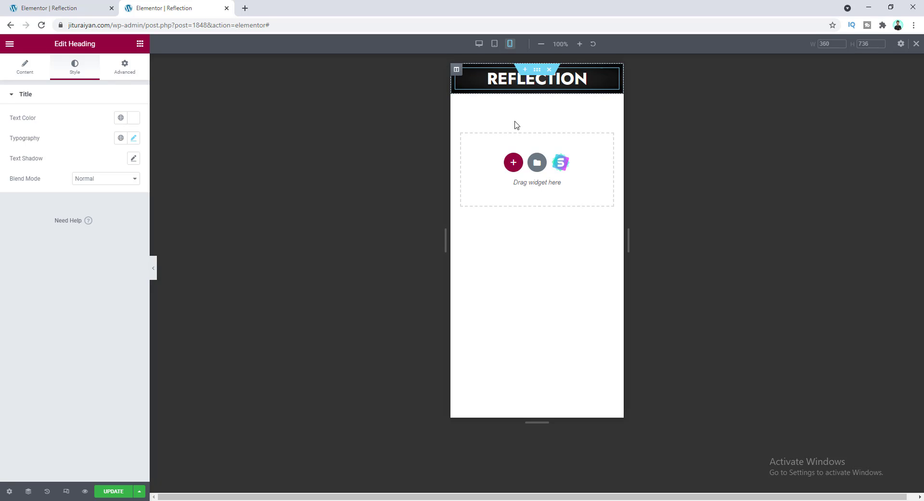
click(478, 44)
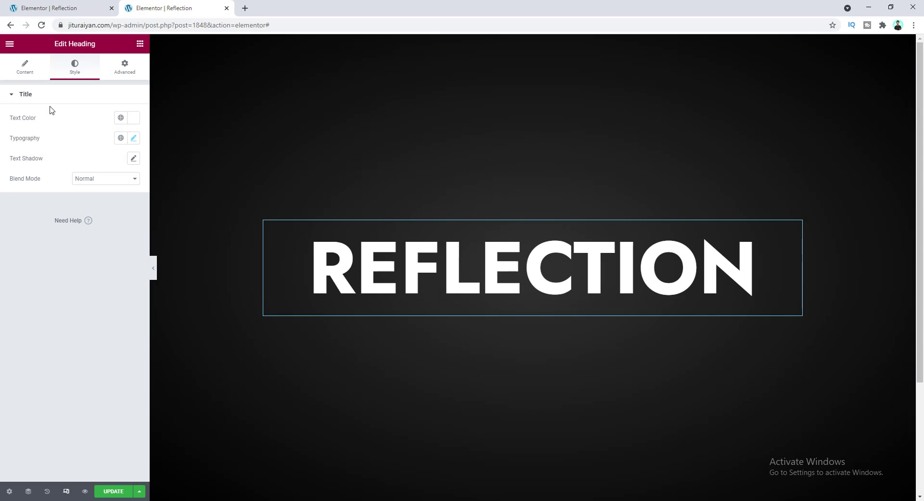
- Add the heading custom CSS: selector{ -webkit-box-reflect: below 5px linear-gradient(to bottom, rgba(0,0,0,0.0) 0%, rgba(0,0,0,0.1) 100%); }
click(125, 71)
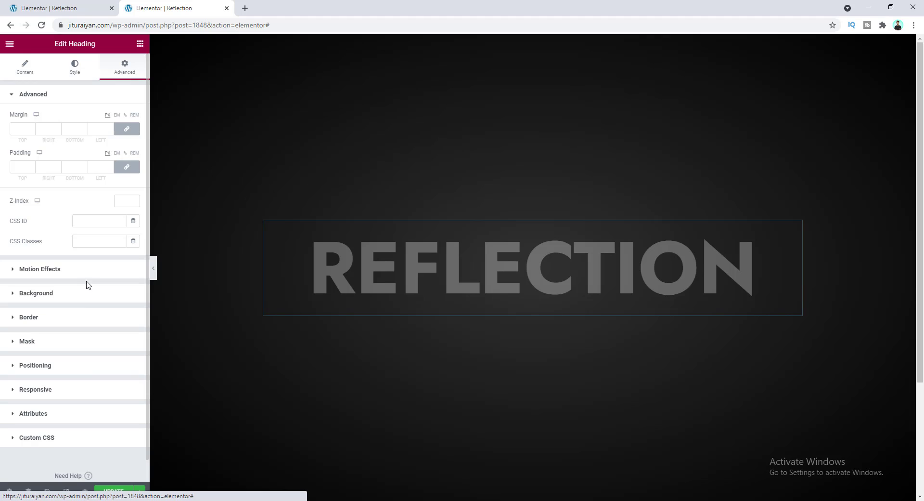
click(52, 439)
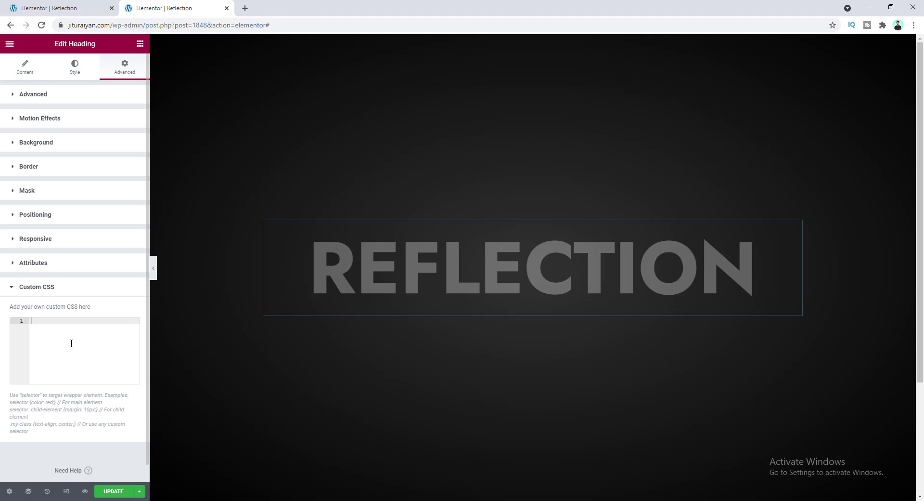
text(selector{     -webkit-box-reflect: below 5px linear-gradient(to bottom, rgba(0,0,0,0.0) 0%, rgba(0,0,0,0.1) 100%); })
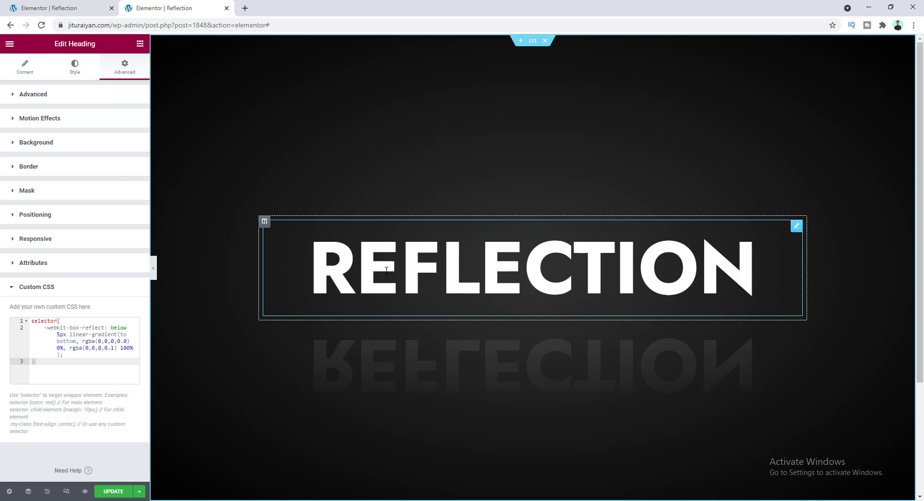
- Switch the heading's line-height unit to EM and set the line height to 0.7
click(404, 252)
click(74, 68)
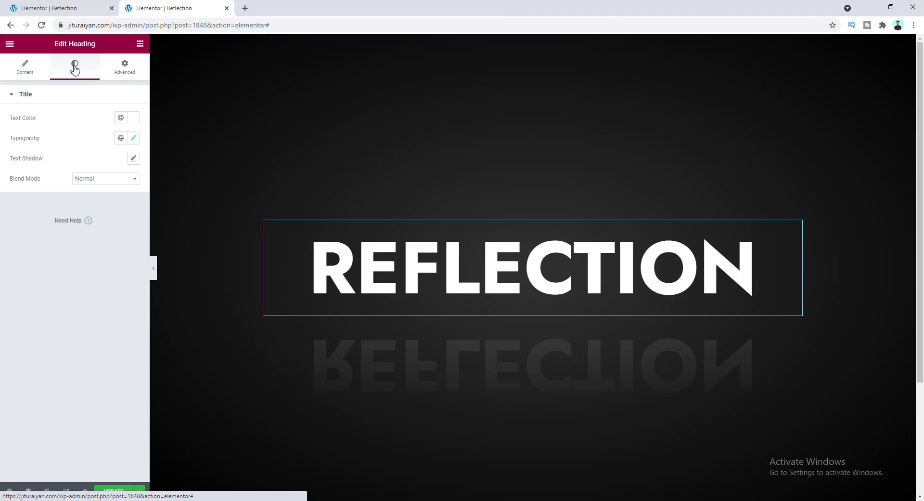
click(133, 139)
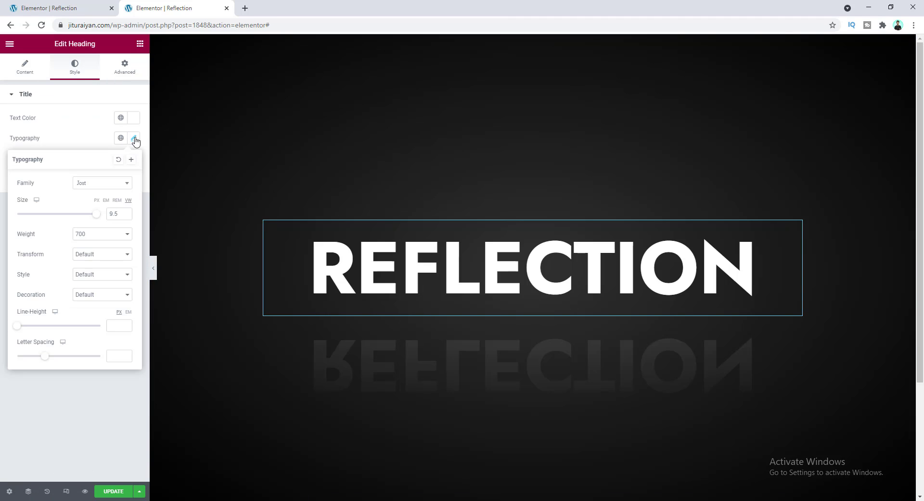
click(128, 312)
mouse_move(17, 326)
mouse_down()
mouse_move(31, 332)
mouse_move(21, 333)
mouse_up()
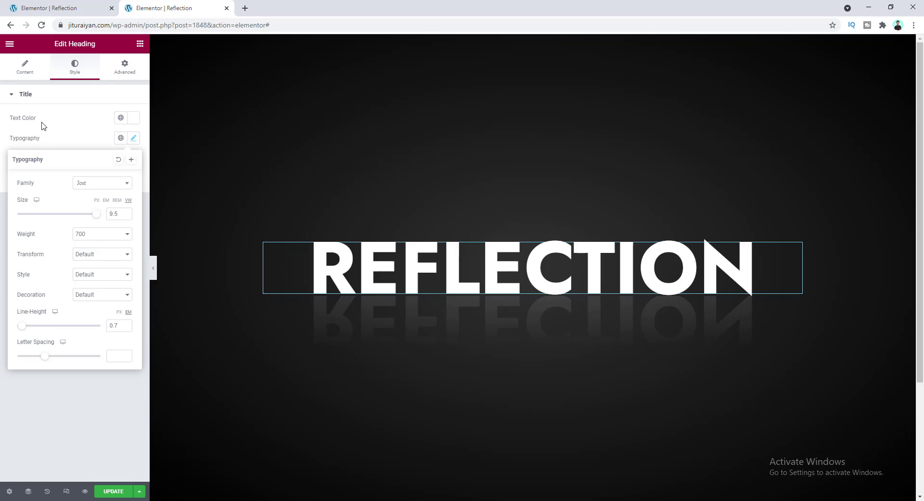
- Reopen the heading's custom CSS and widen the editing panel so the code is easier to read
click(124, 69)
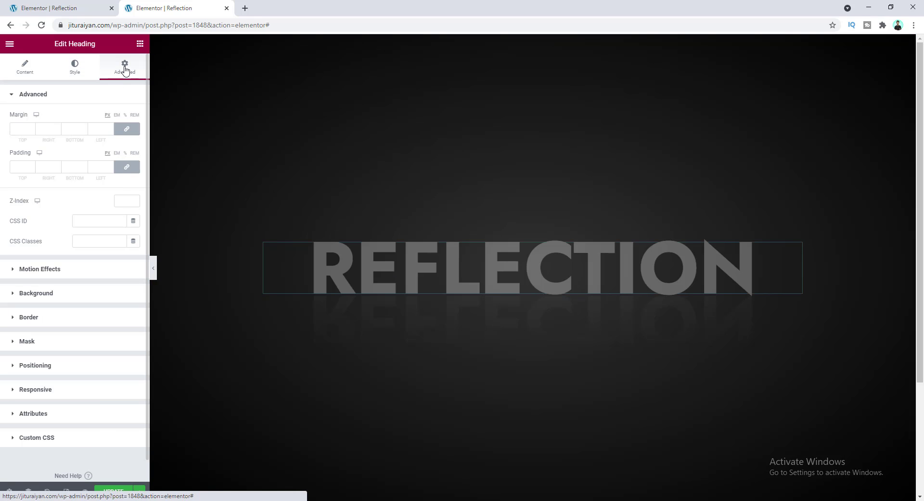
click(71, 440)
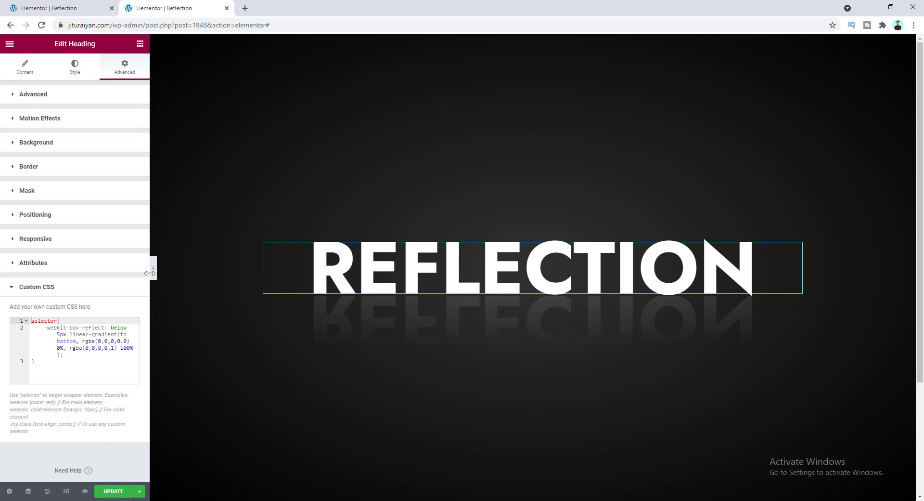
drag(150, 279, 327, 279)
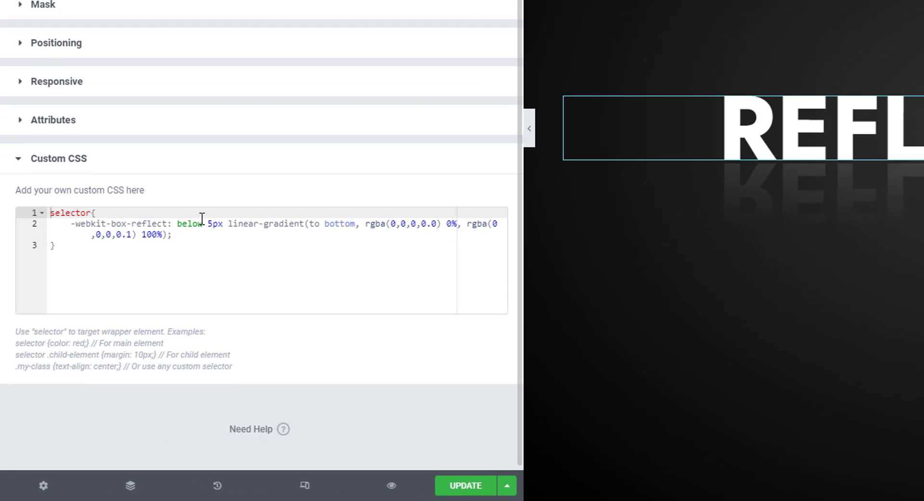
- Try the reflection direction "above" in the heading's custom CSS, and restore it to "below"
click(117, 328)
double_click(190, 224)
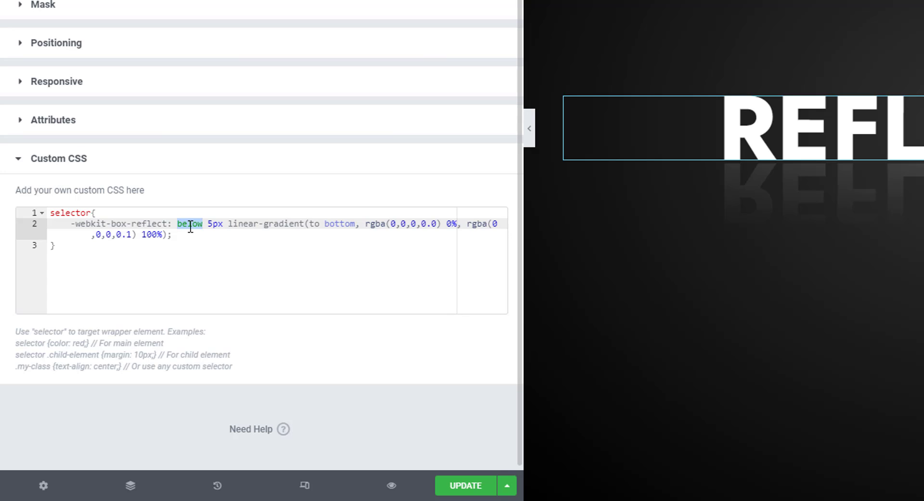
text(above)
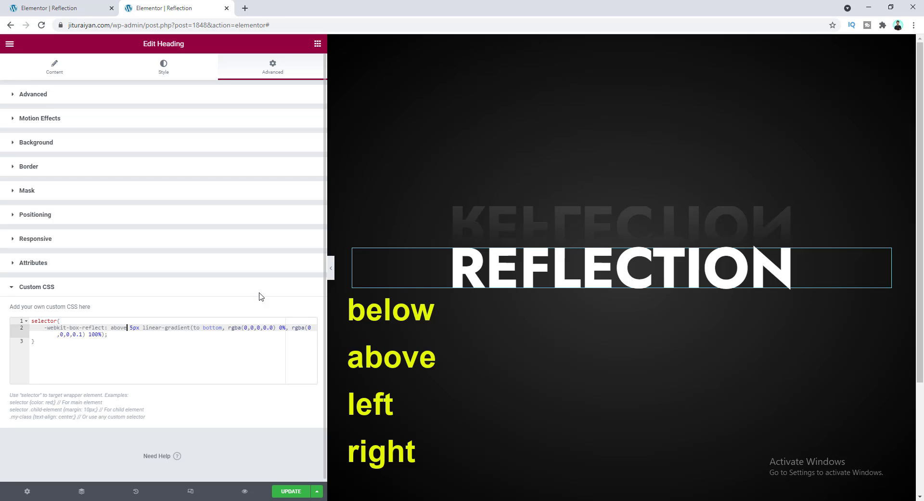
double_click(120, 327)
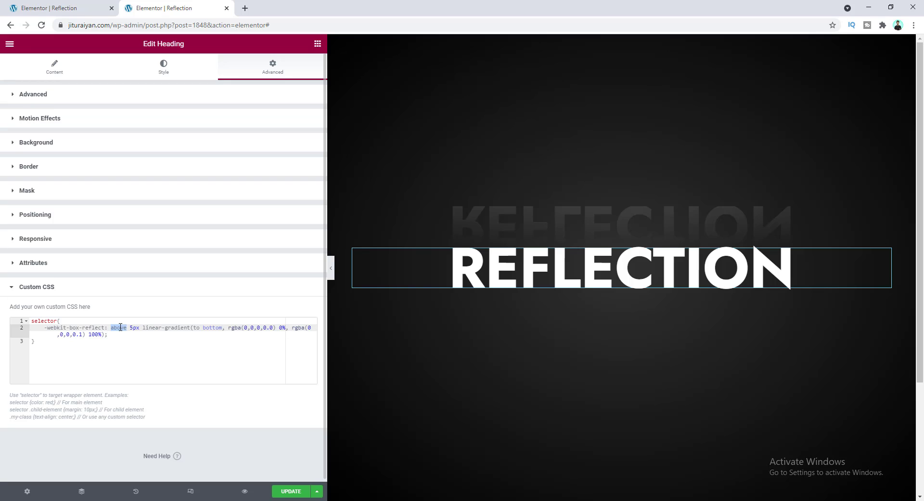
text(below)
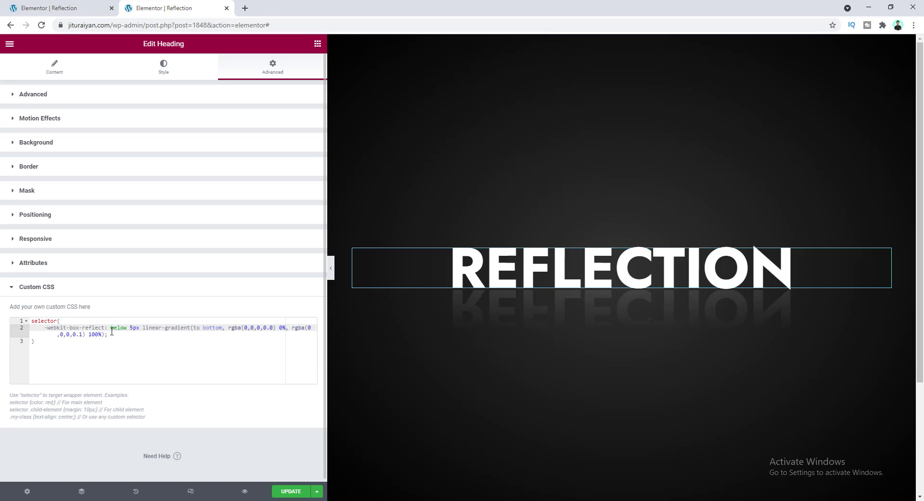
- Examine the gap between the heading and its reflection with the editing panel hidden, measuring it with a screenshot selection
double_click(131, 328)
click(330, 269)
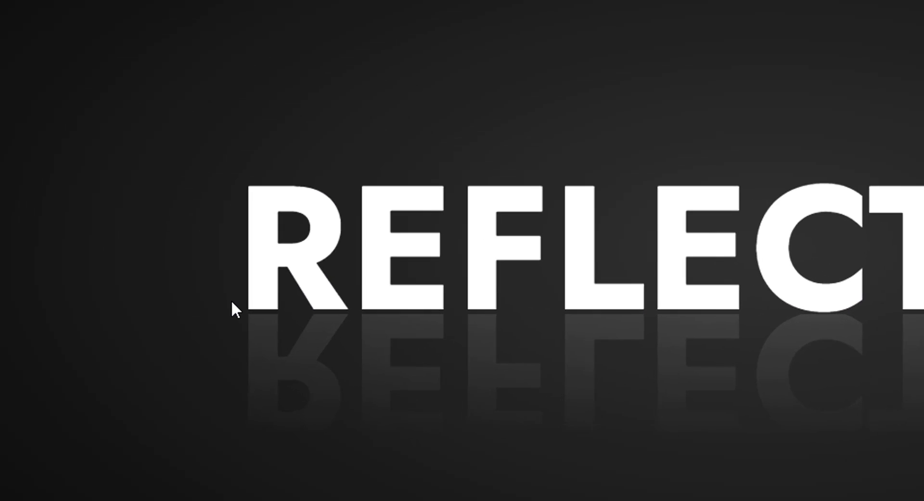
key(Print)
drag(182, 295, 202, 301)
drag(261, 311, 343, 331)
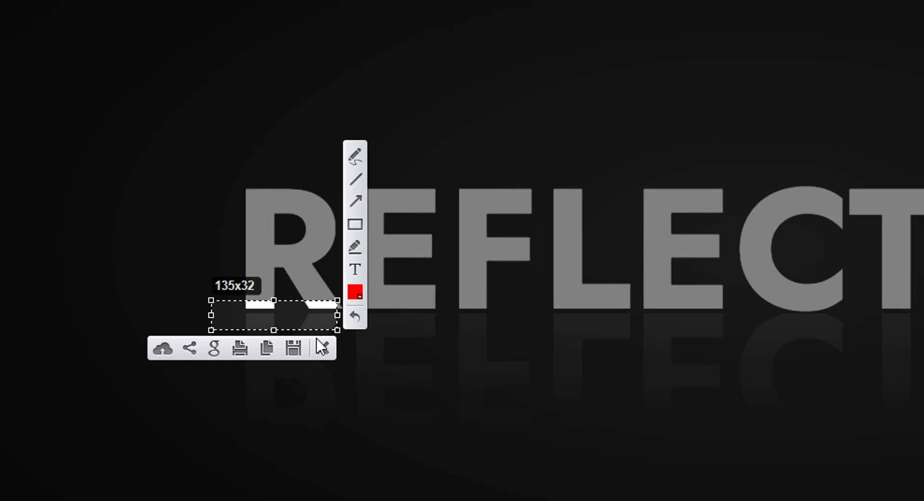
click(328, 350)
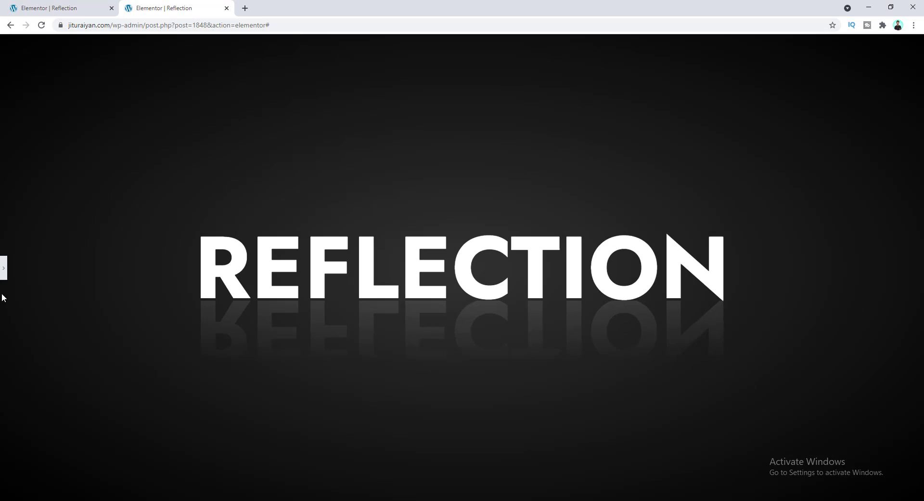
click(3, 268)
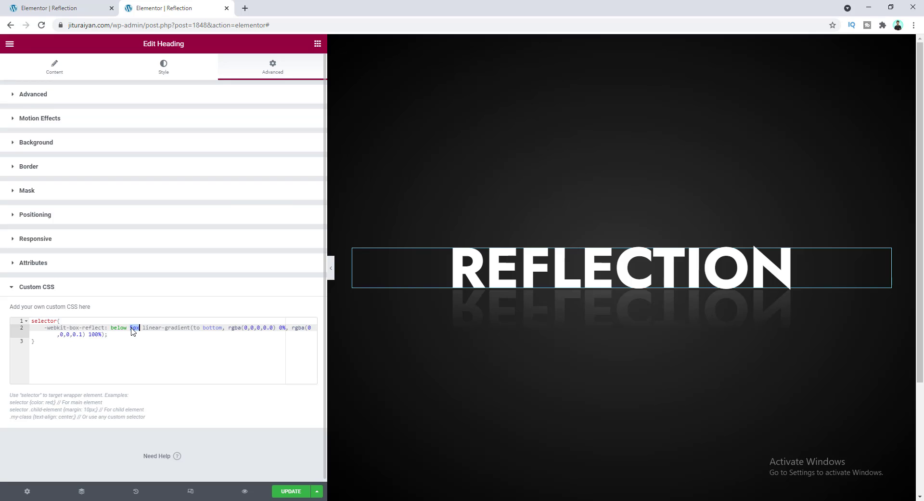
- Try a reflection offset of 50px in the heading's custom CSS
click(130, 328)
text(0)
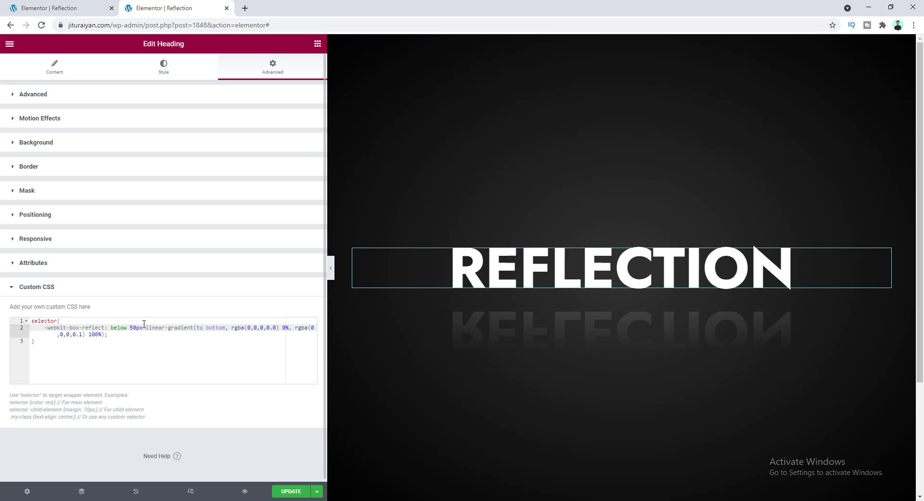
key(BackSpace)
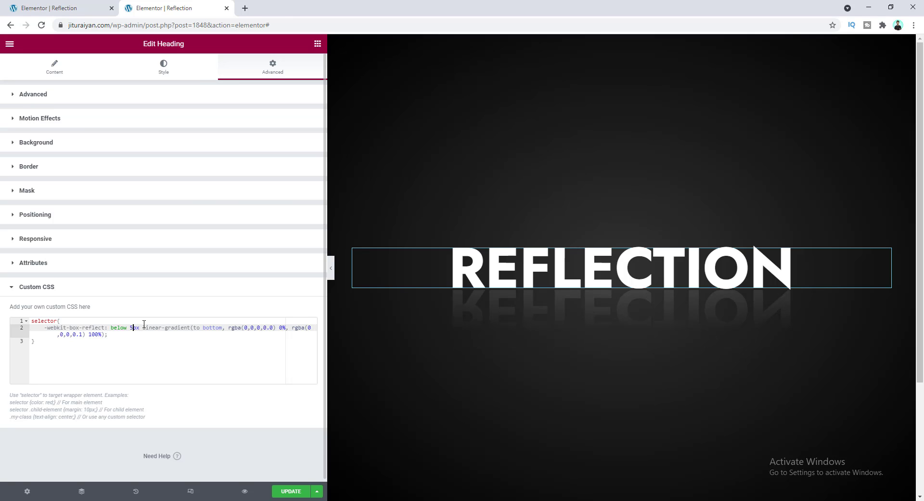
text(0)
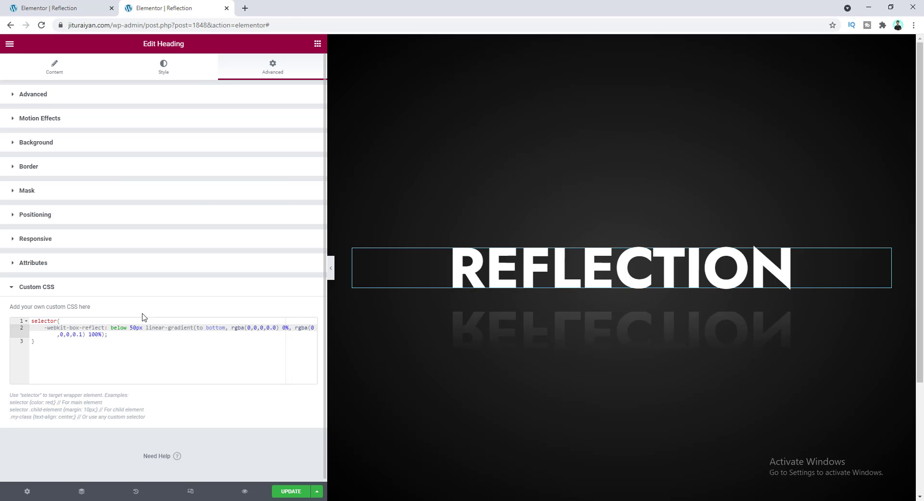
- Try negative reflection offsets of -50px and -20px in the custom CSS, and restore the offset to 5px
text(-)
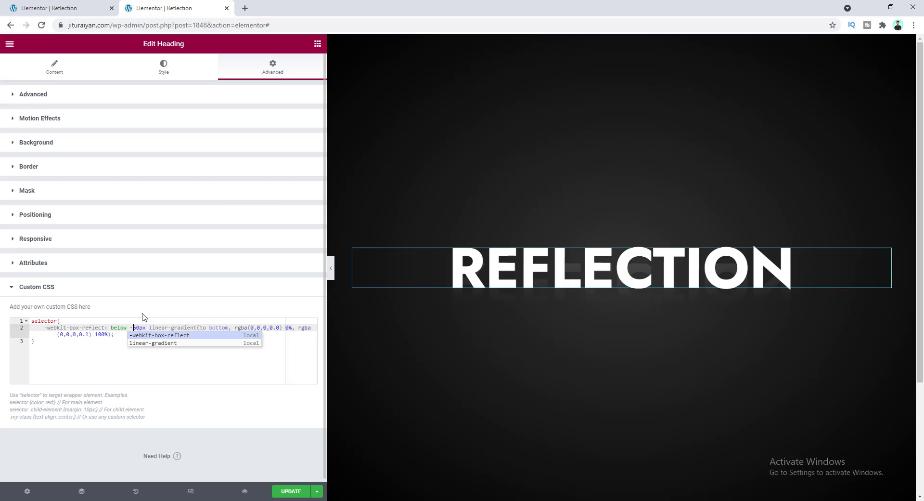
key(Right)
key(BackSpace)
text(2)
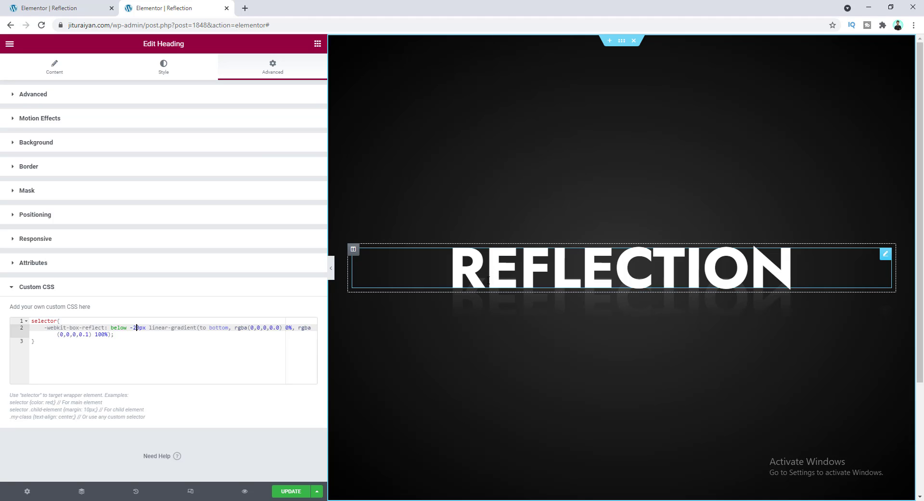
drag(138, 328, 135, 329)
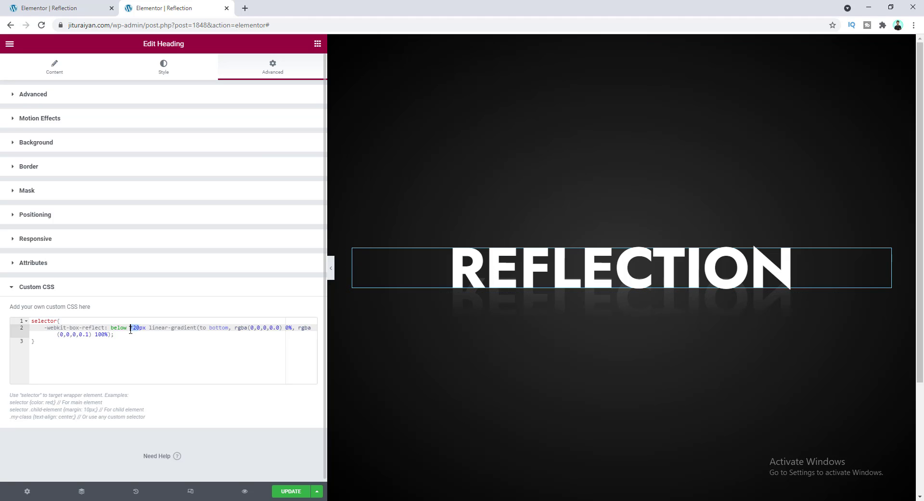
text(5)
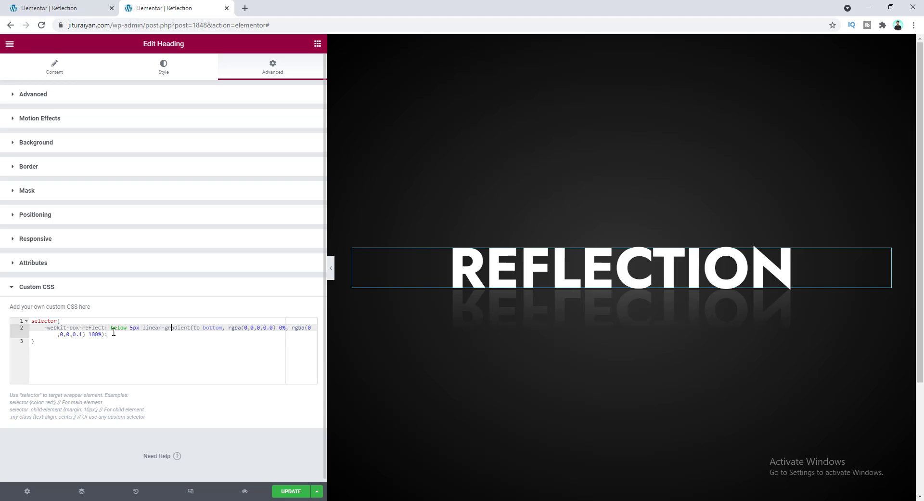
- Try the reflection without its linear-gradient value in the custom CSS, and undo the deletion
drag(143, 328, 106, 337)
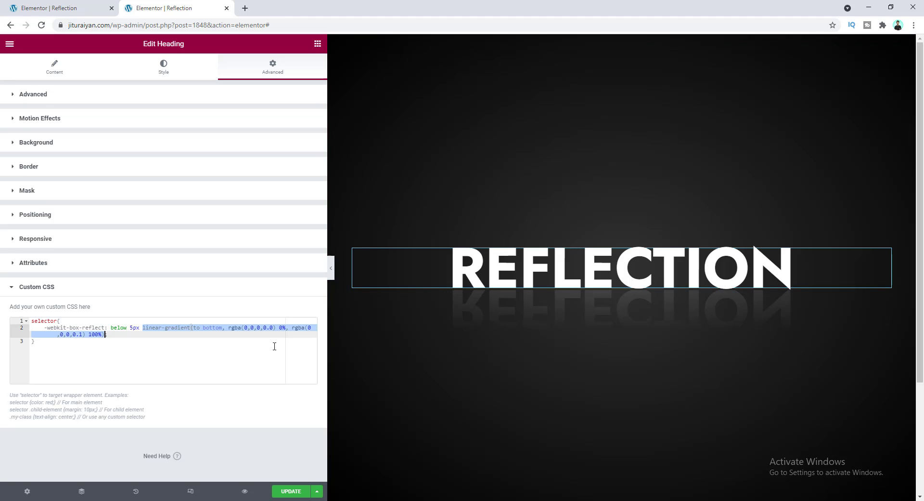
key(BackSpace)
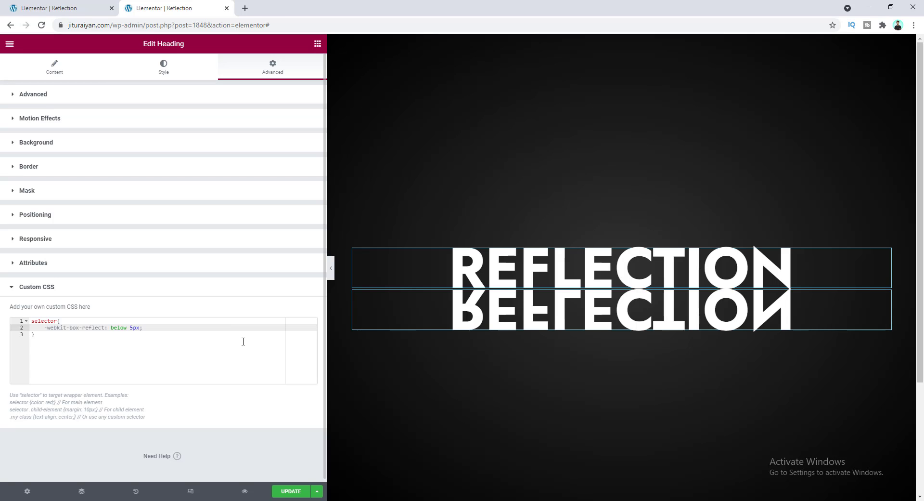
key(ctrl+z)
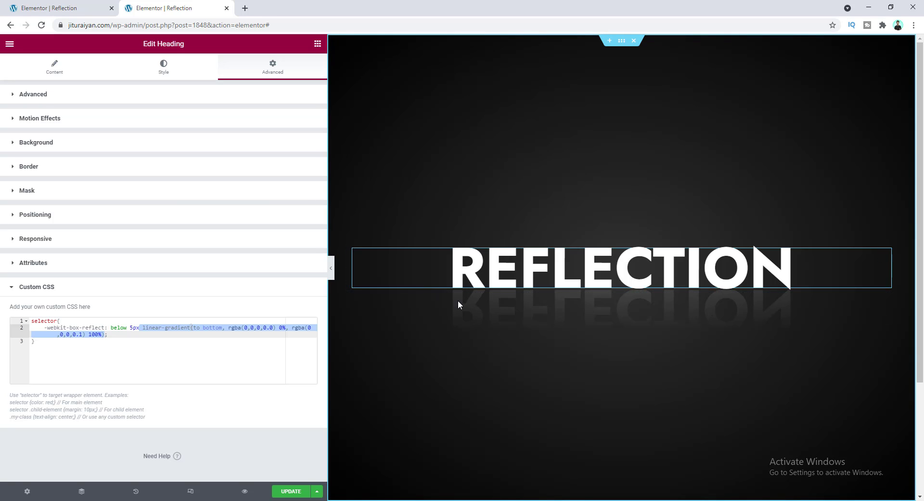
click(188, 328)
drag(191, 328, 225, 327)
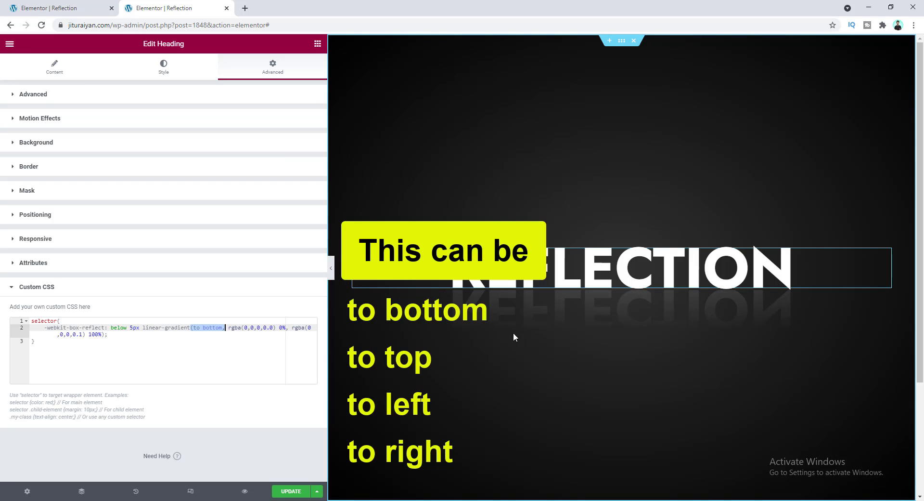
click(261, 327)
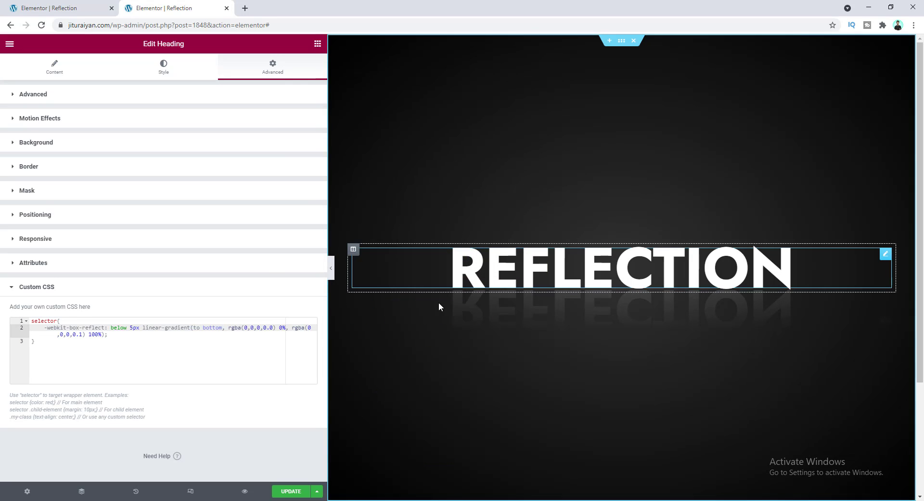
- Set the alpha of the gradient's second rgba color, the 100% stop, to 1 in the custom CSS
drag(72, 333, 82, 334)
click(73, 334)
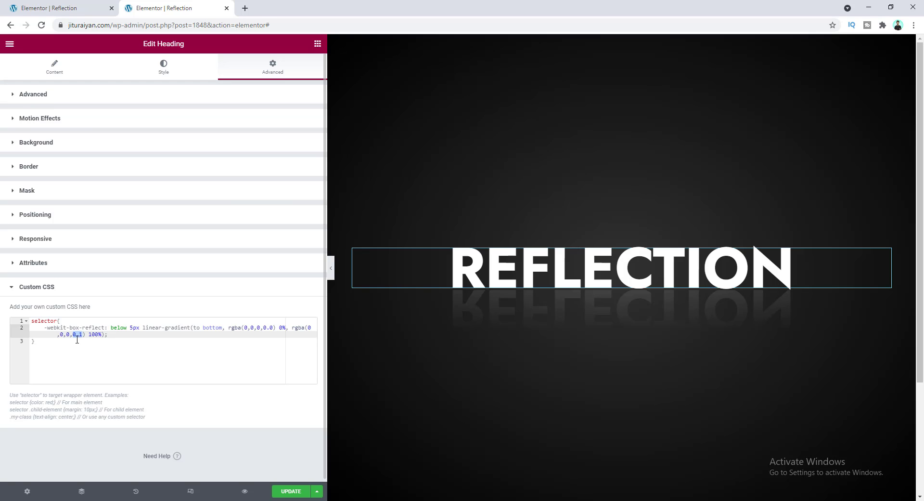
text(1)
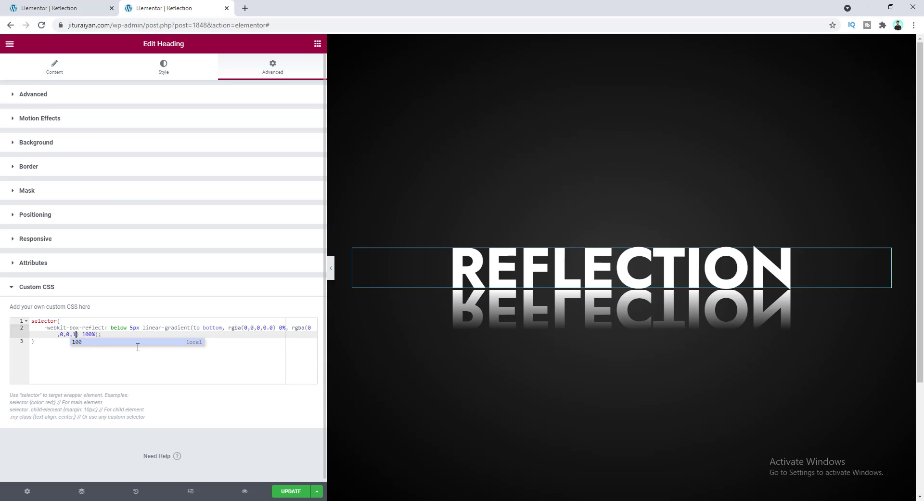
- Undo the last alpha change in the heading's custom CSS and review the heading's reflection
key(ctrl+z)
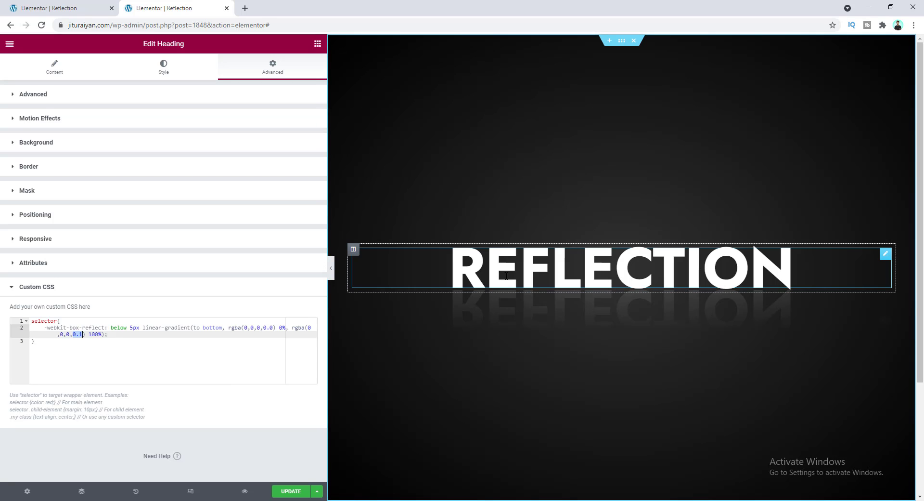
scroll(657, 309, down, 3)
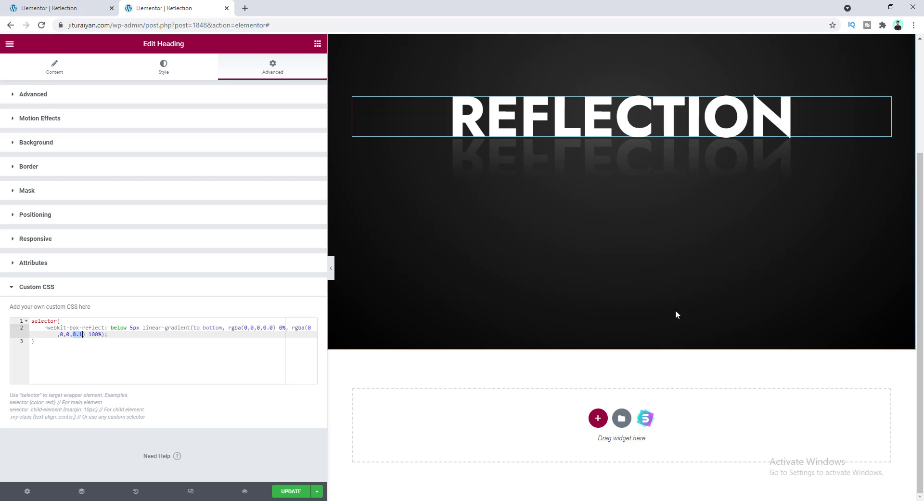
scroll(675, 310, up, 3)
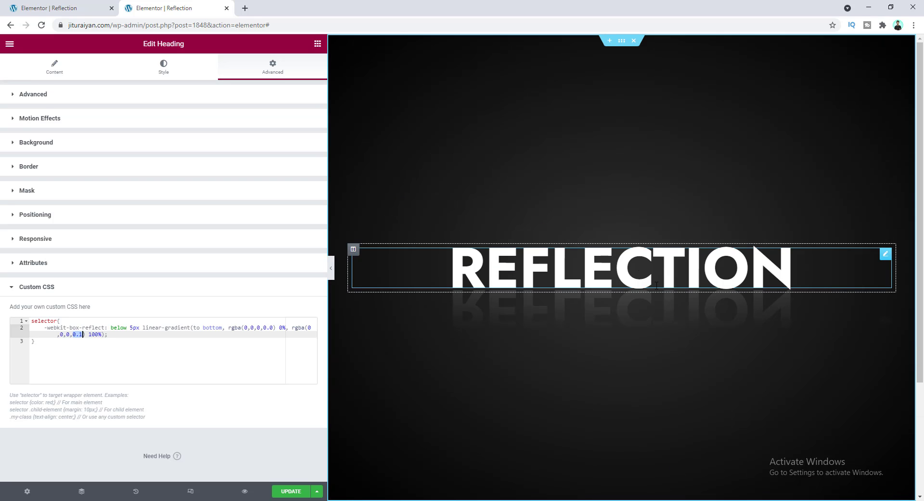
- Duplicate the whole REFLECTION section and delete the heading from the copy
right_click(622, 41)
click(639, 65)
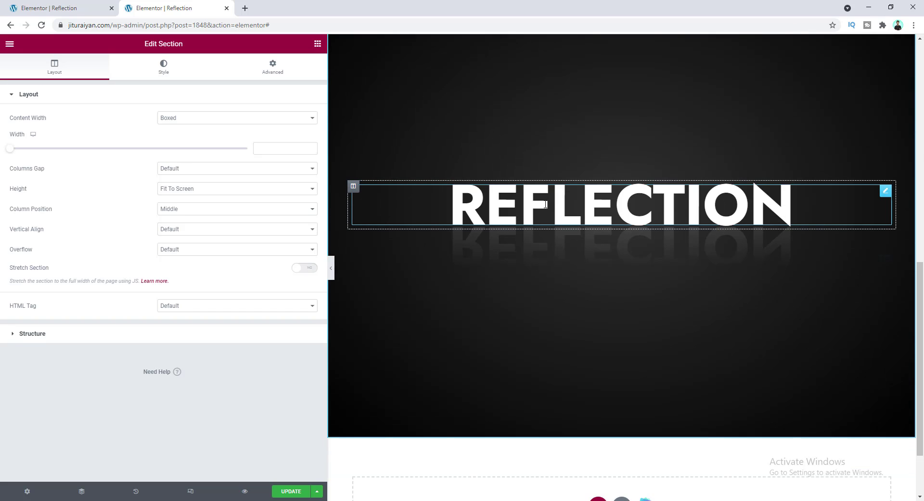
right_click(546, 204)
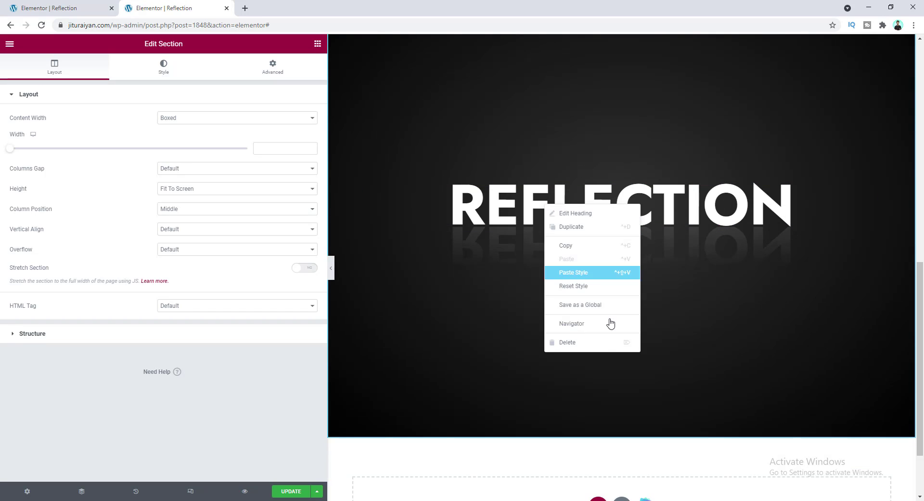
click(596, 342)
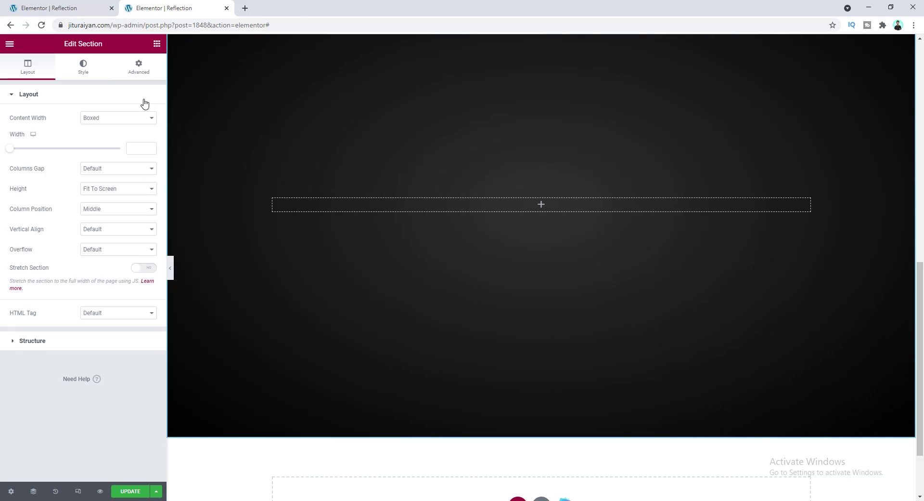
- Add an Image widget to the empty section and insert the first black-and-white portrait from the media library
click(157, 44)
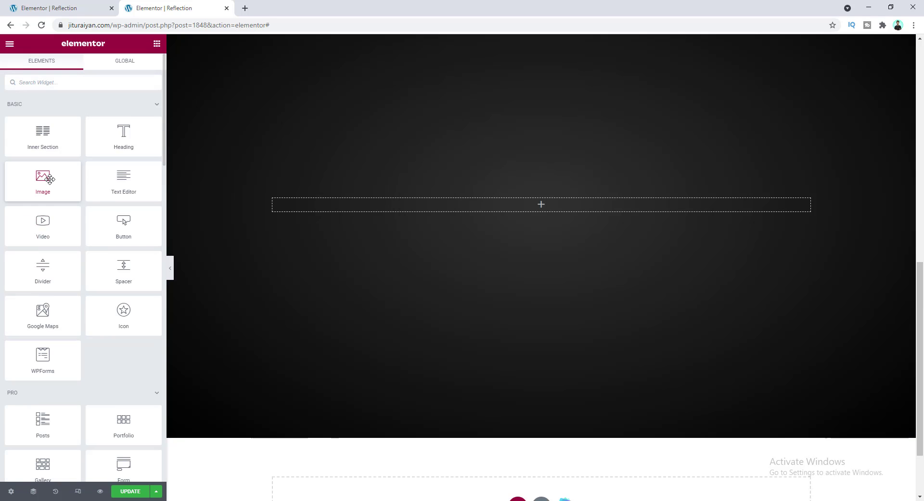
drag(45, 178, 497, 212)
click(66, 178)
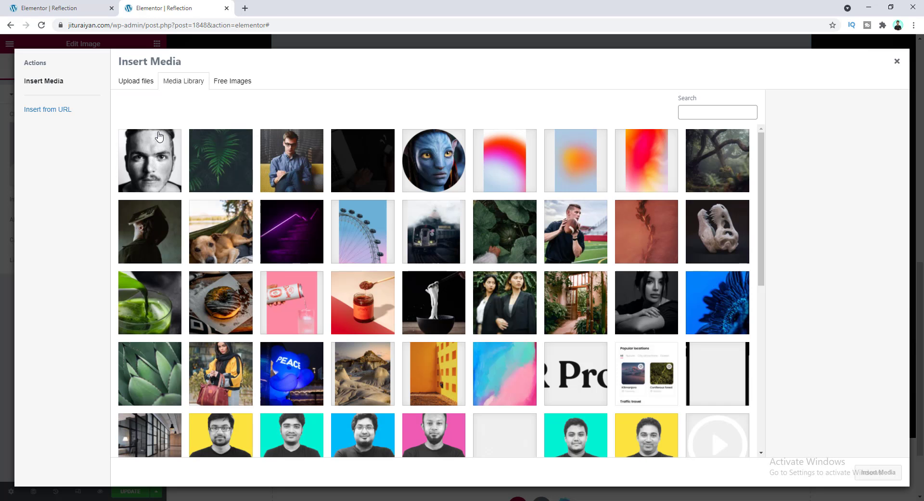
click(139, 154)
click(879, 472)
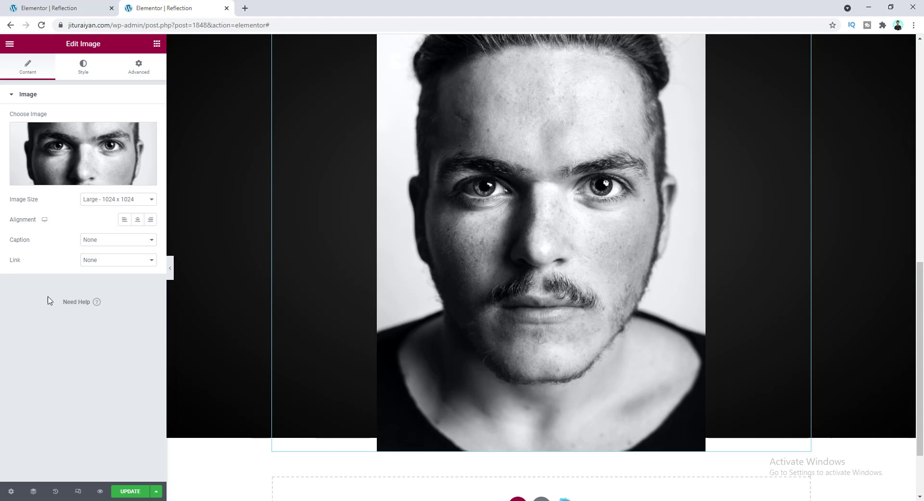
- Set the portrait image's width to 300 px and its border radius to 30 px on all corners
click(83, 67)
click(143, 115)
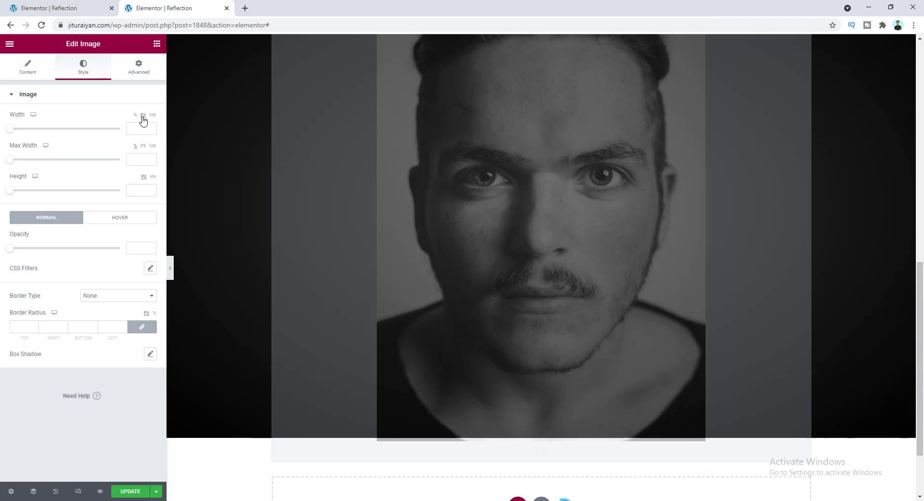
click(135, 129)
text(300)
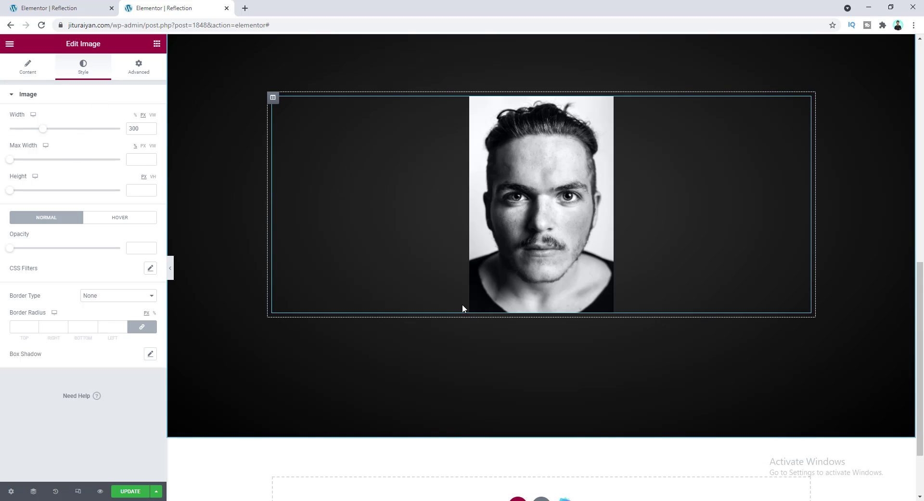
click(19, 326)
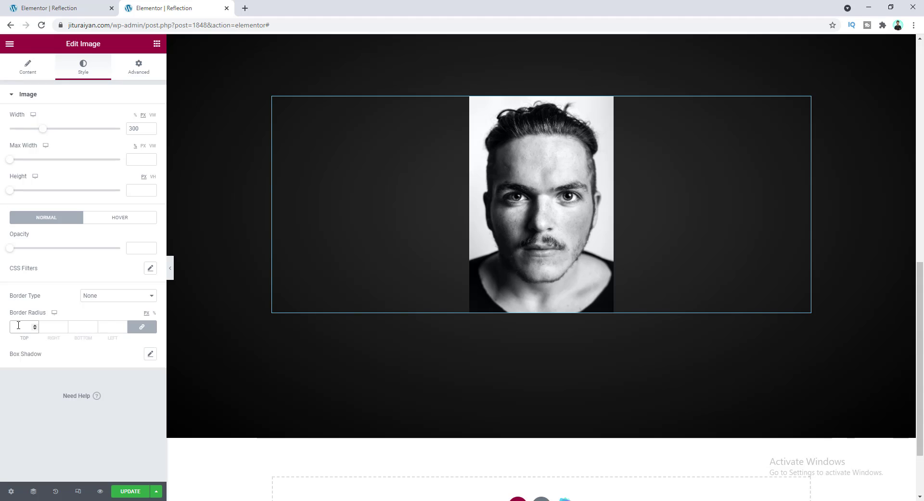
text(30)
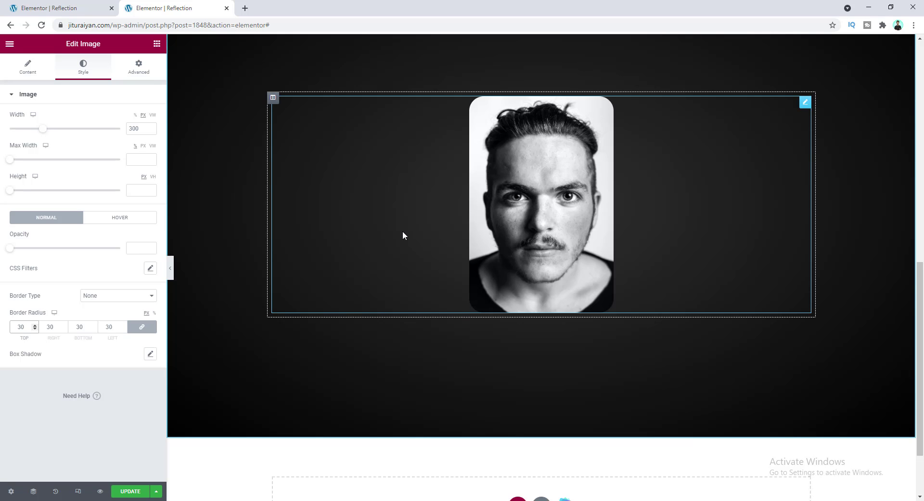
- Copy the REFLECTION heading's entire custom CSS and paste it into the portrait image's custom CSS
scroll(534, 256, up, 7)
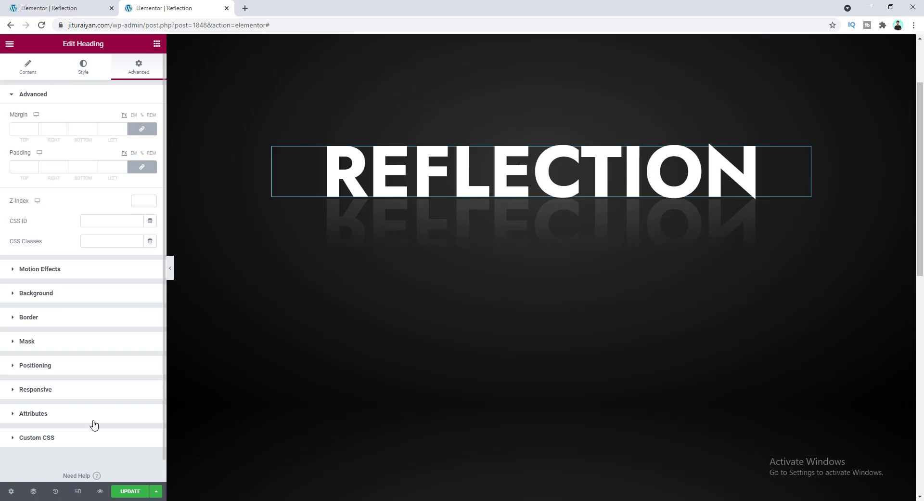
click(93, 439)
drag(110, 371, 1, 311)
key(ctrl+c)
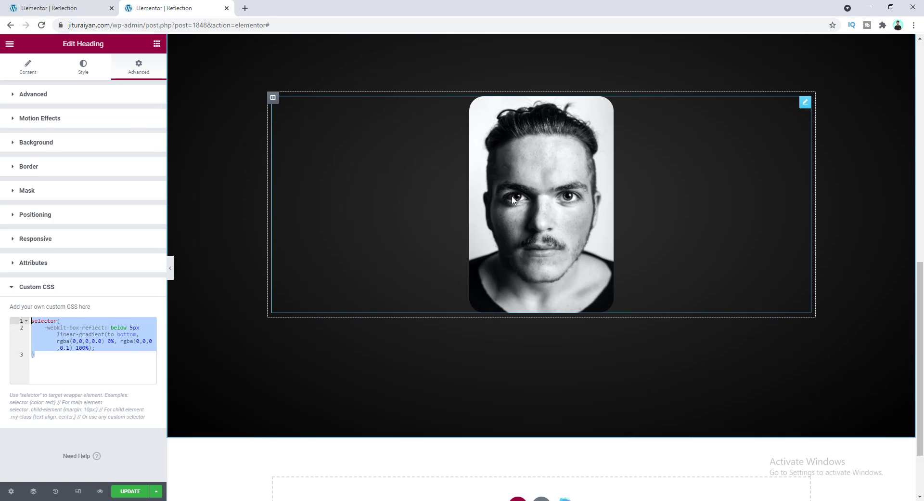
click(487, 201)
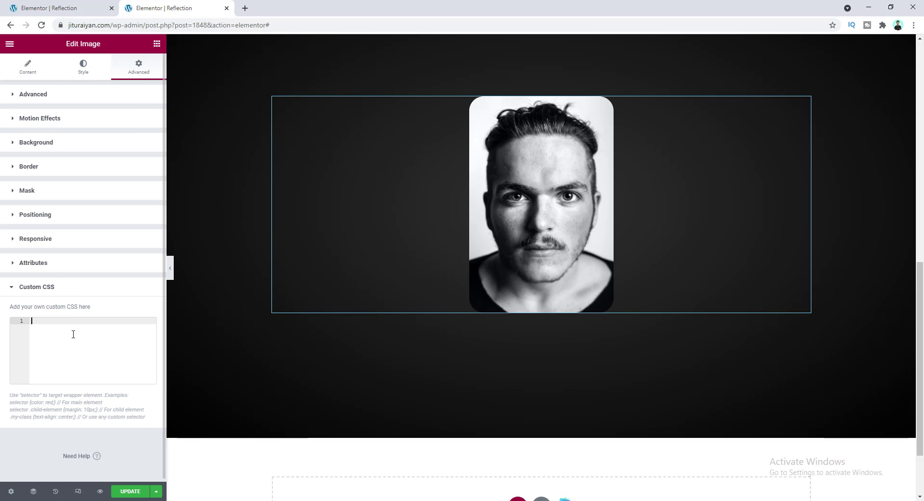
key(ctrl+v)
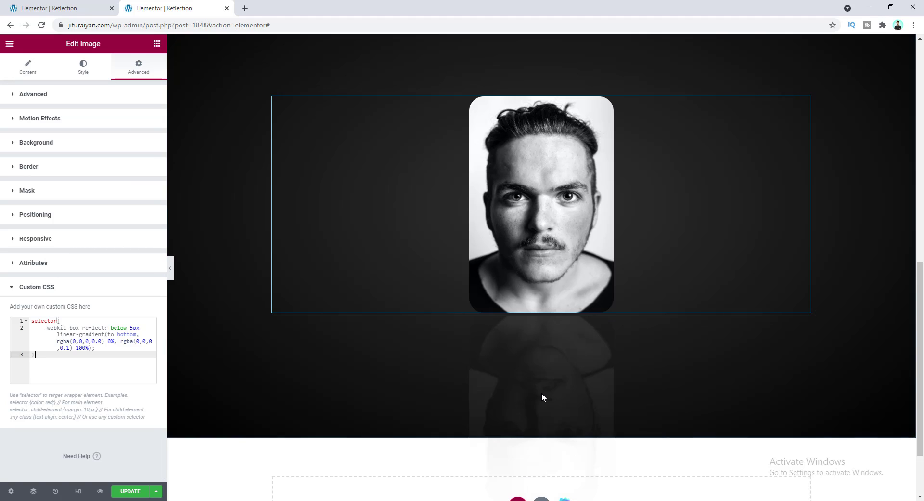
- Set the alpha of the second rgba color, the 100% stop, to 0.2 in the image's custom CSS
scroll(541, 392, down, 2)
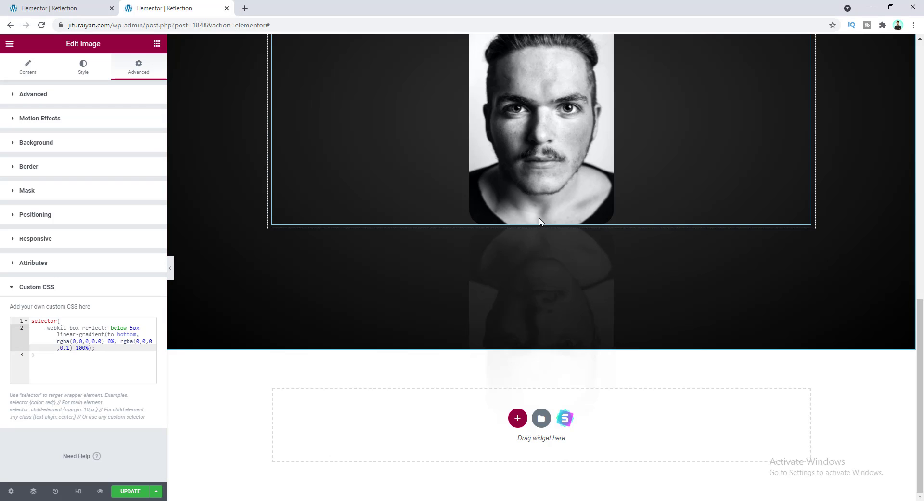
click(105, 347)
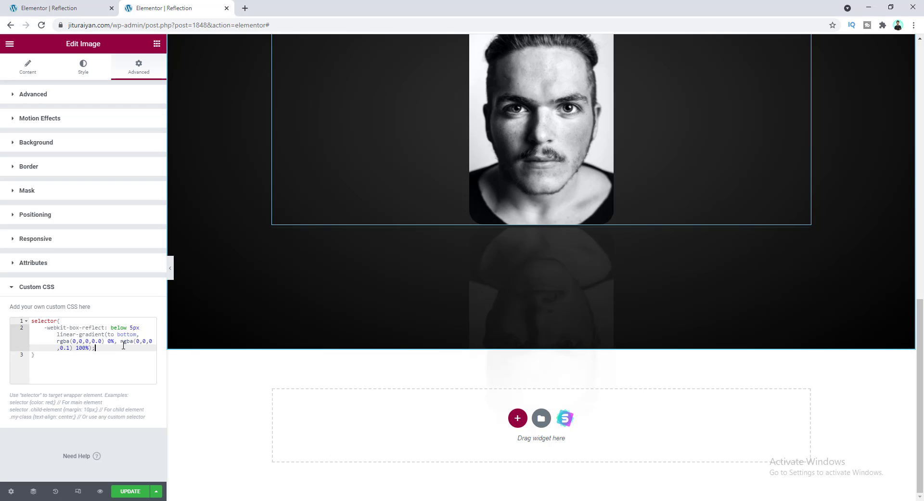
double_click(67, 347)
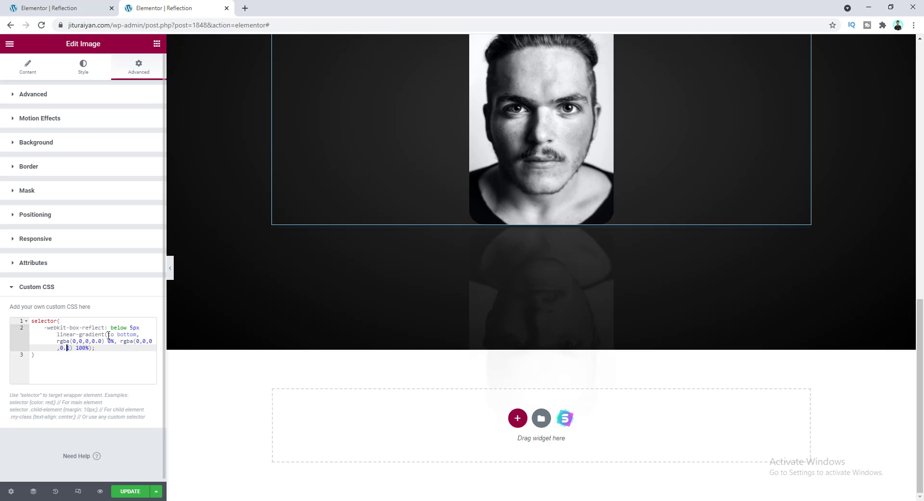
key(BackSpace)
text(2)
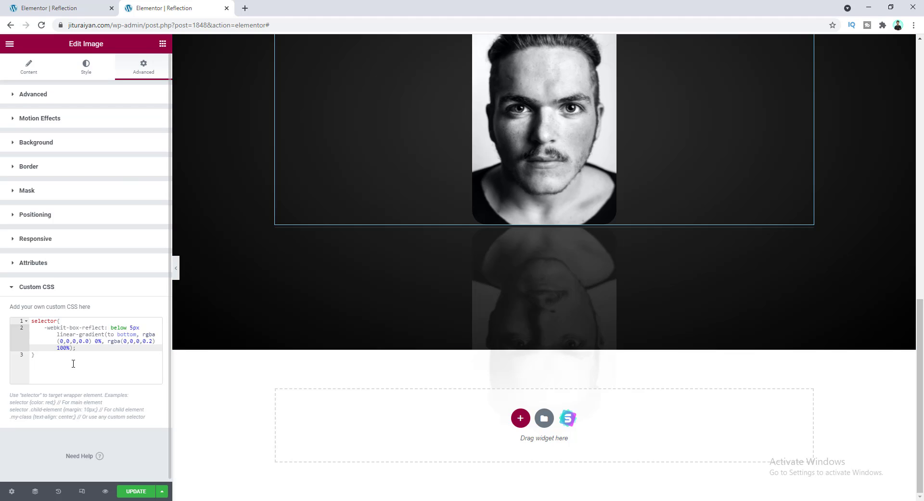
- Widen the editing panel and set the gradient's first color stop to 50% in the image's custom CSS
drag(172, 252, 337, 254)
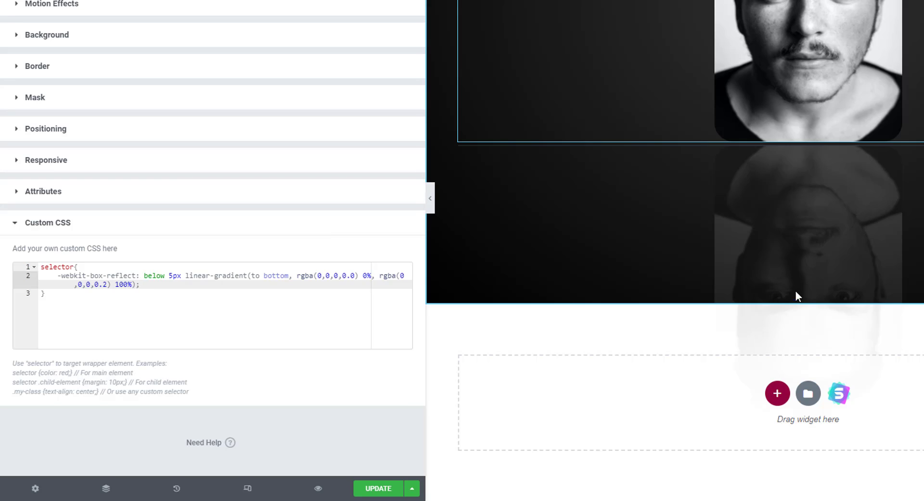
click(364, 275)
text(5)
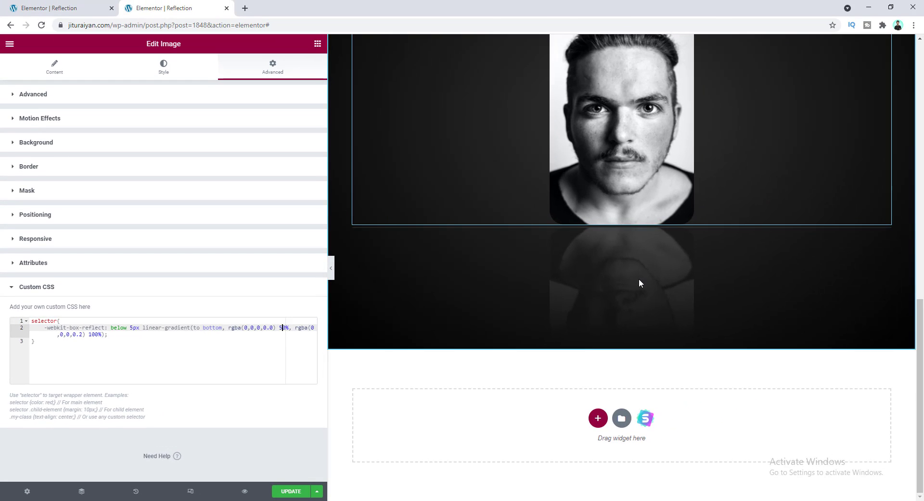
scroll(640, 279, up, 3)
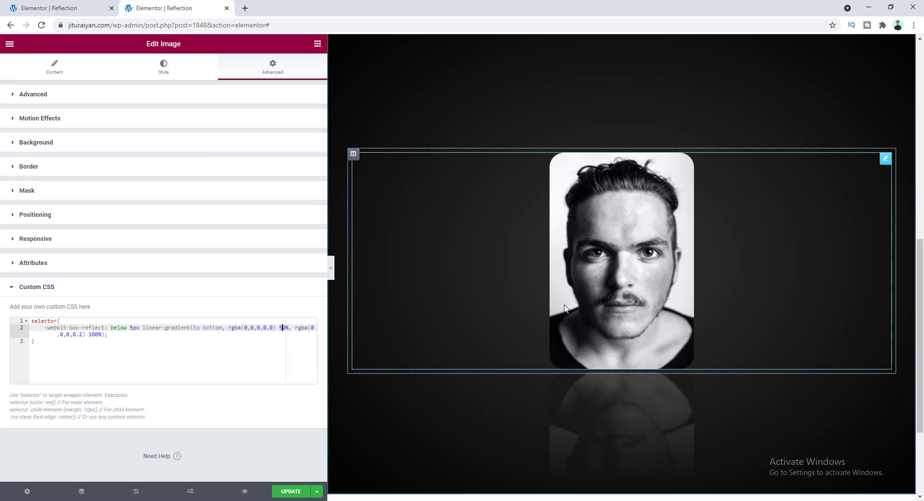
- Set the column position of the portrait's section to Top
scroll(583, 211, up, 1)
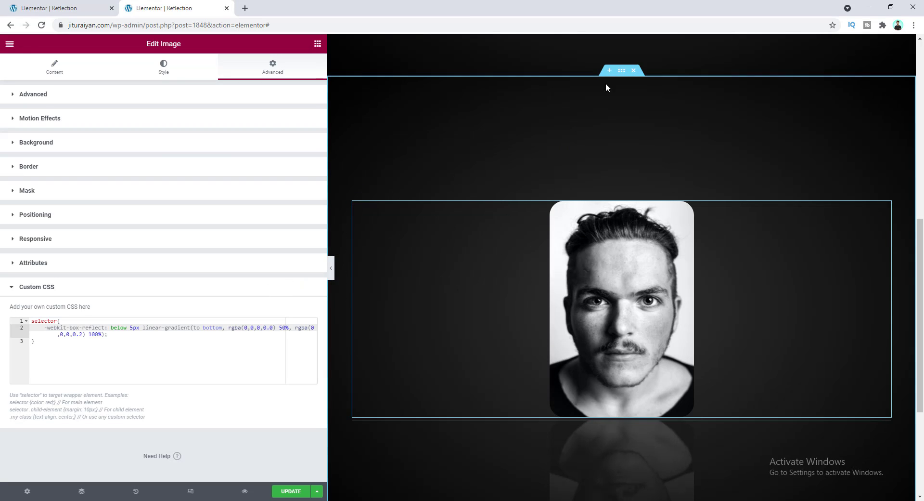
click(622, 71)
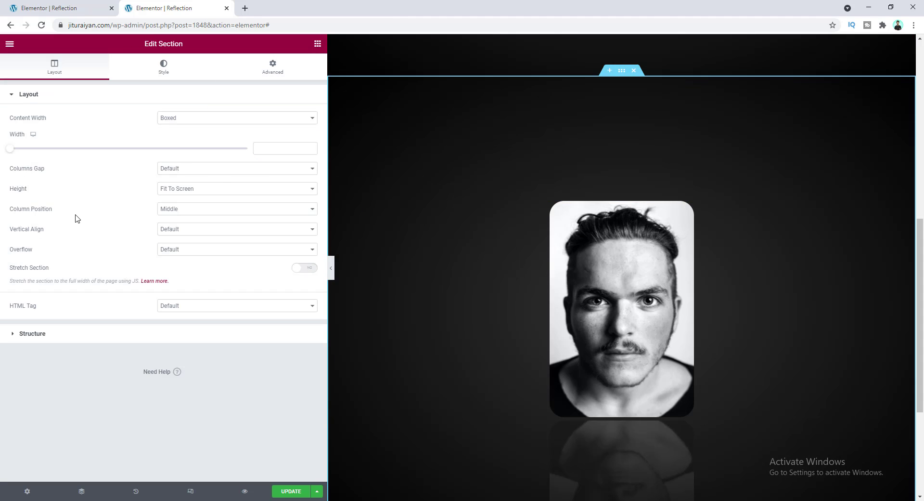
click(228, 213)
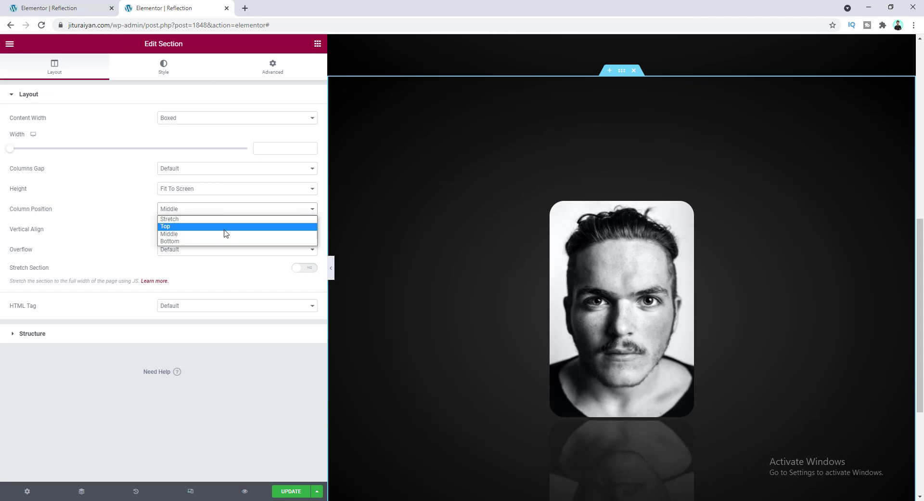
click(219, 227)
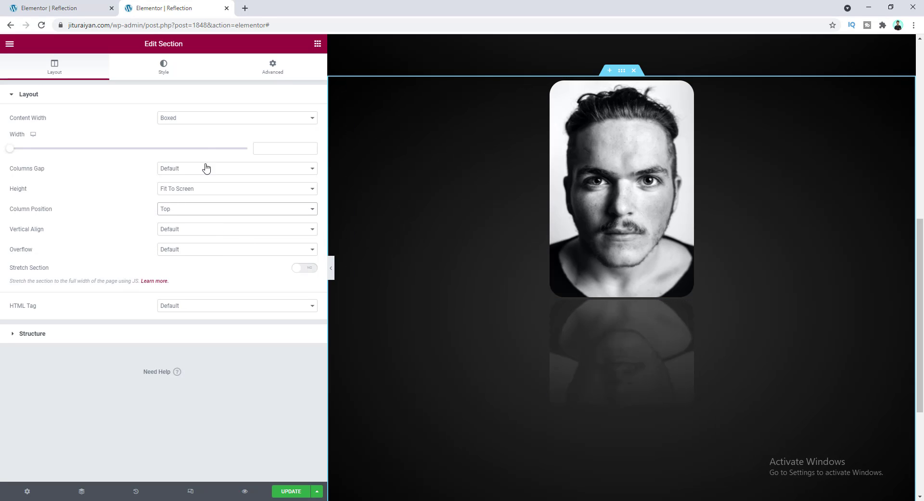
- Give the portrait's section a top padding of 140 px, with the other sides at 0
click(278, 69)
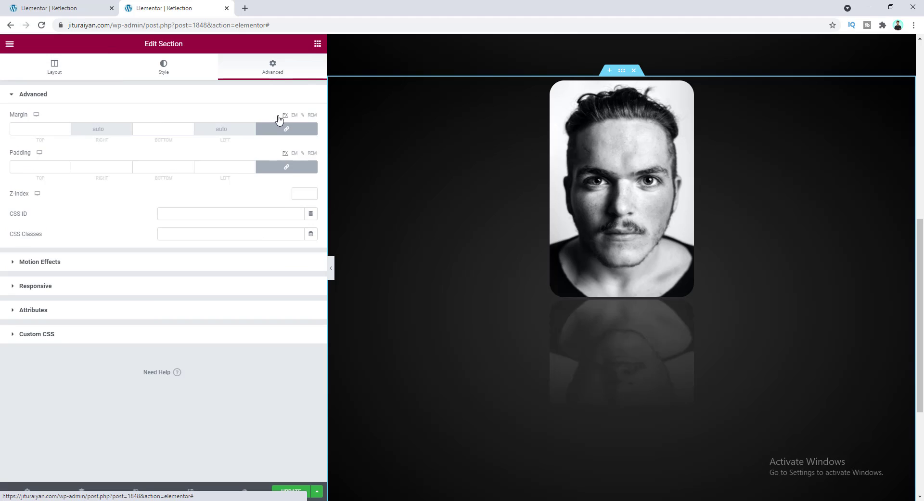
click(45, 167)
key(BackSpace)
text(140)
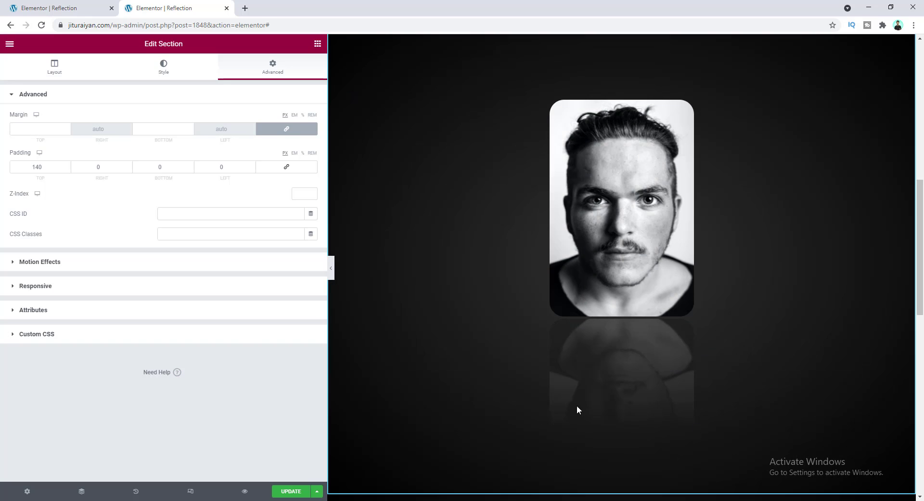
- Change the reflection direction to right in the portrait's custom CSS and make the rule target "selector img"
drag(327, 240, 159, 337)
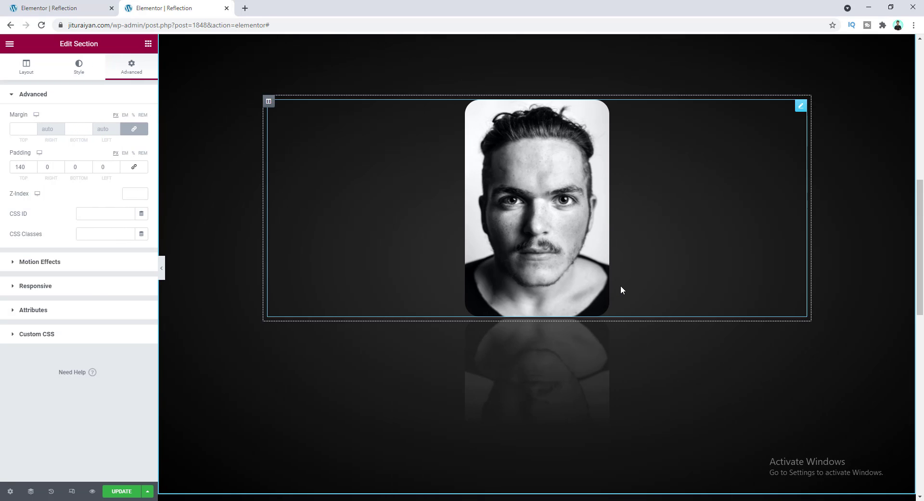
click(567, 158)
click(115, 439)
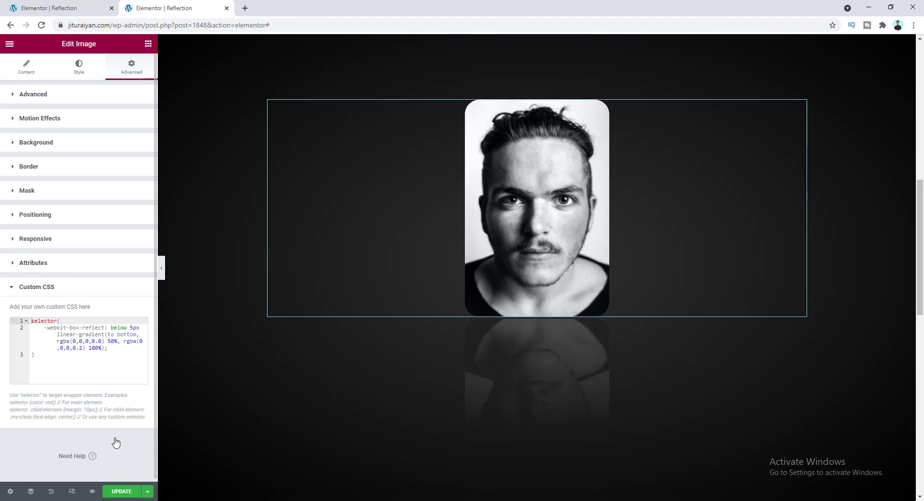
double_click(118, 328)
double_click(118, 328)
text(right)
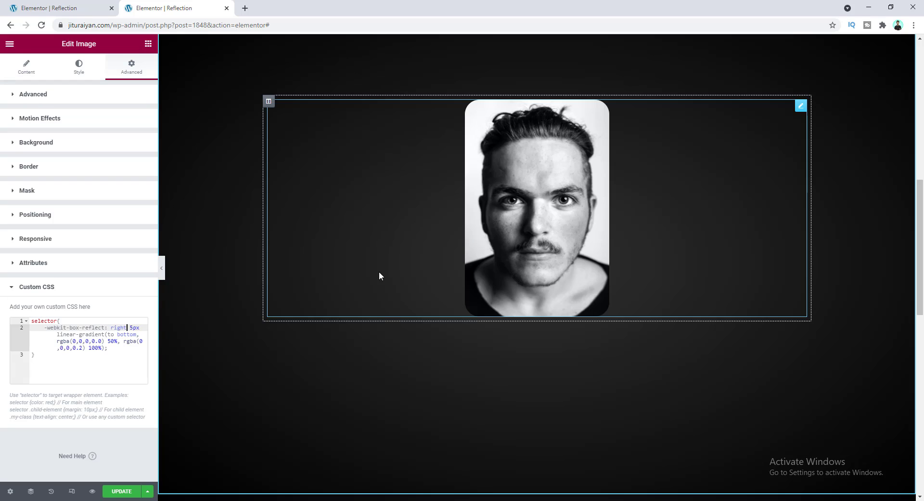
click(57, 321)
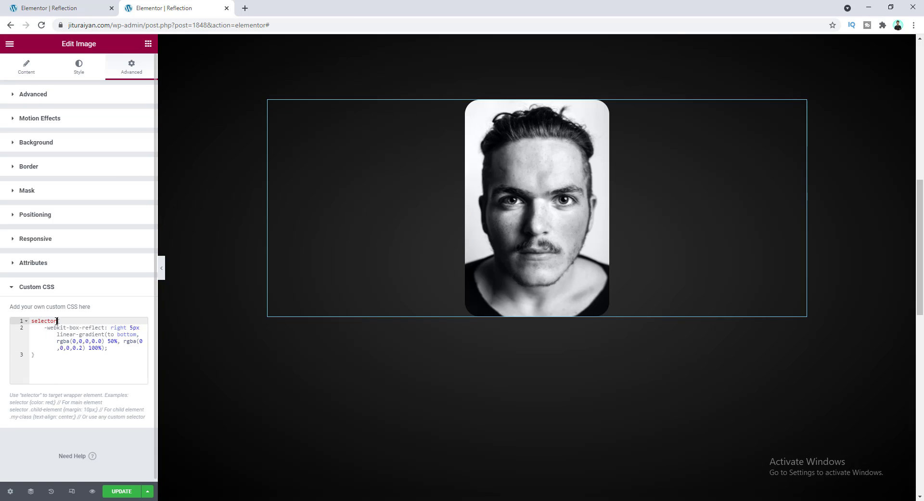
text(img)
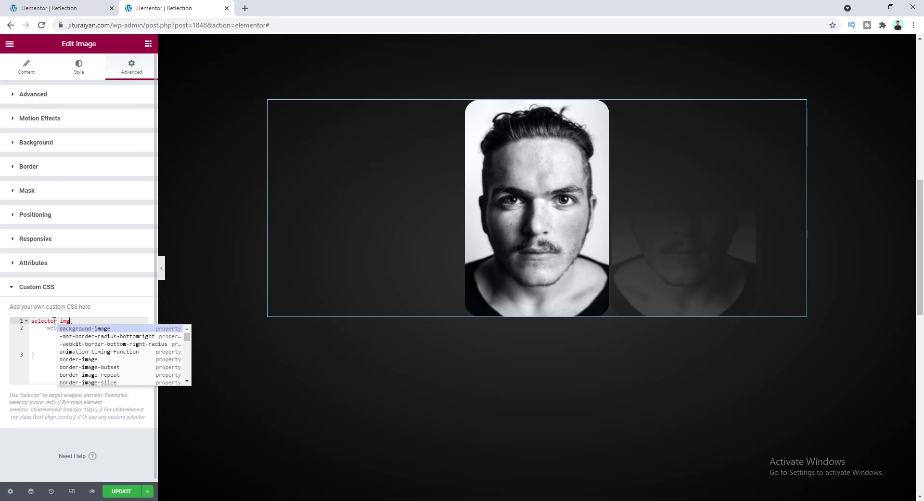
- Change the gradient direction to right and its first color stop to 0% in the portrait's custom CSS
click(38, 327)
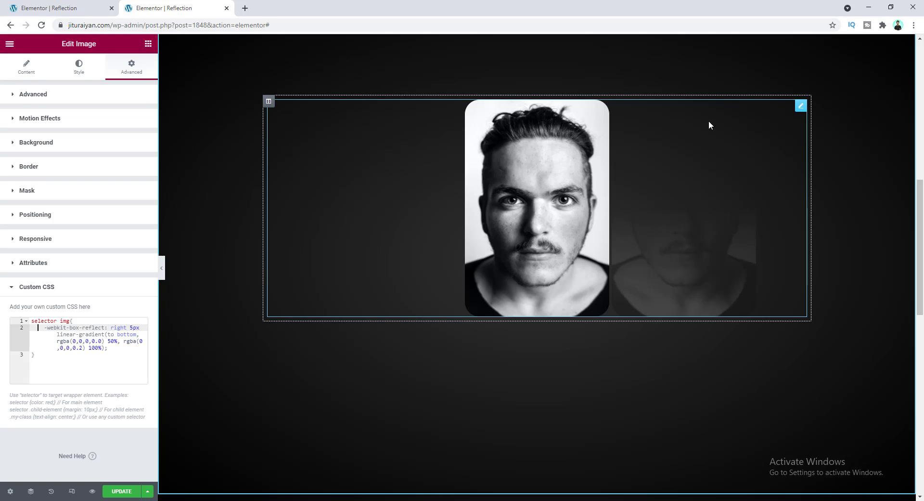
double_click(126, 335)
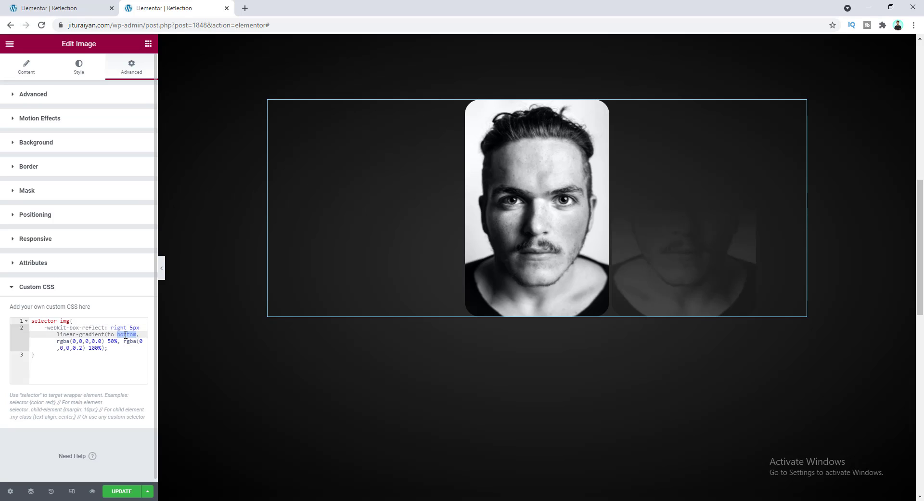
text(right)
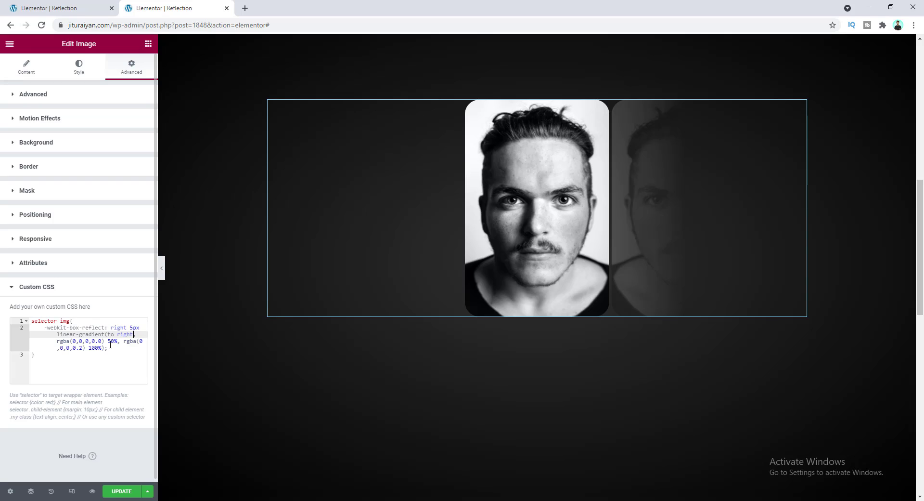
click(115, 342)
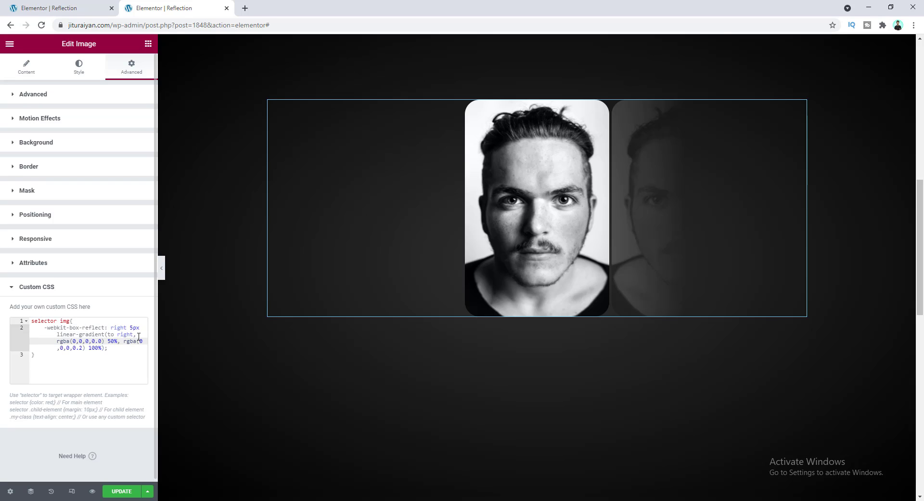
key(BackSpace)
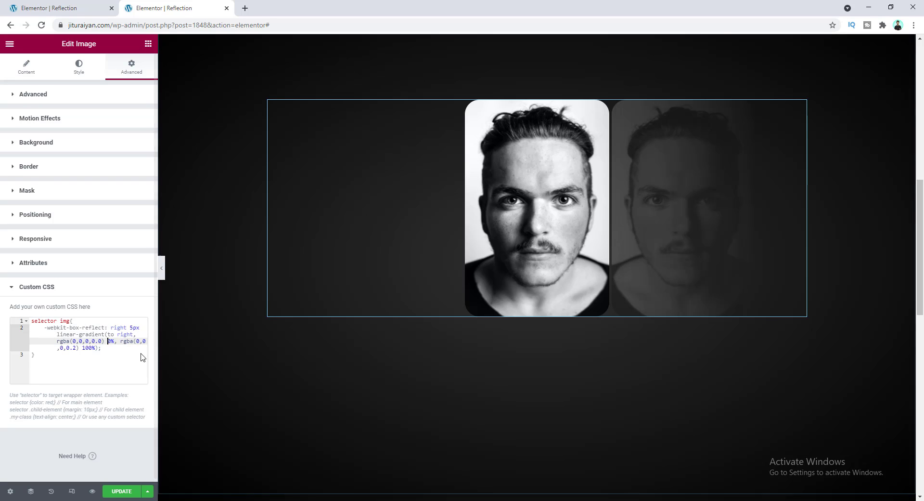
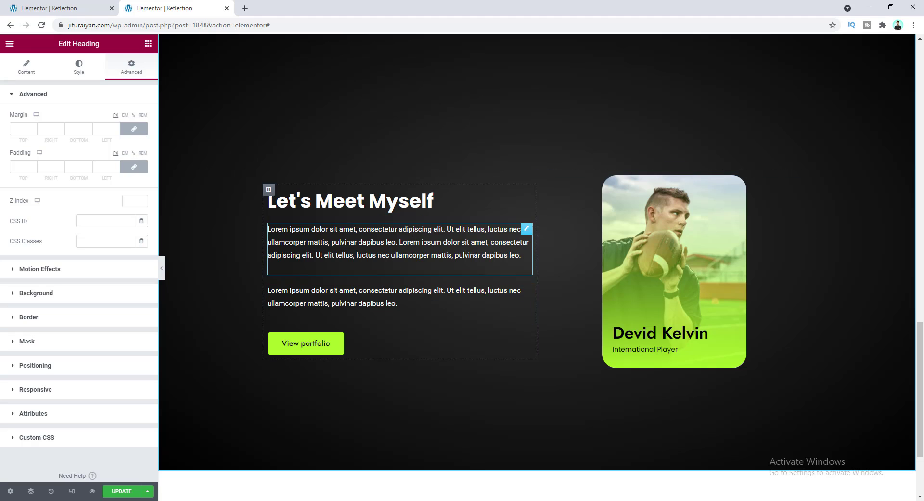
- Add custom CSS to the football player card's inner column: selector{-webkit-box-reflect: below 15px linear-gradient(to bottom, rgba(0,0,0,0.0) 50%, rgba(0,0,0,0.4) 100%);}
scroll(411, 242, up, 1)
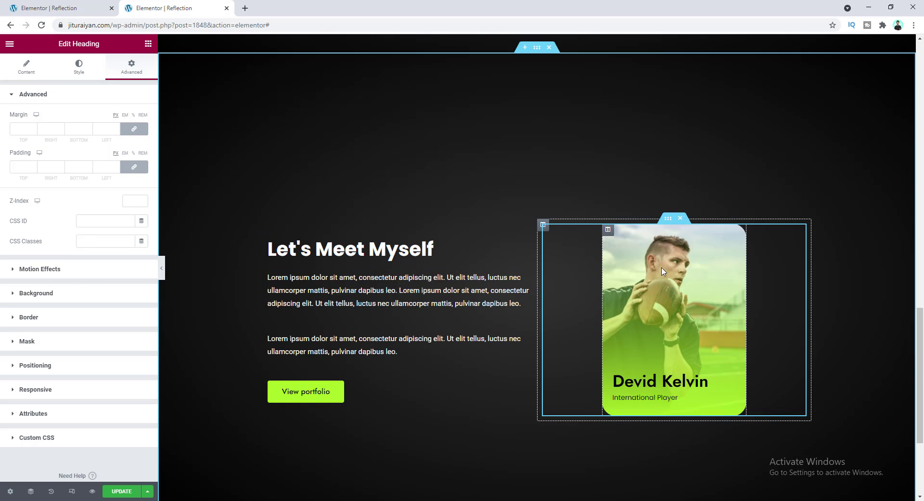
click(668, 219)
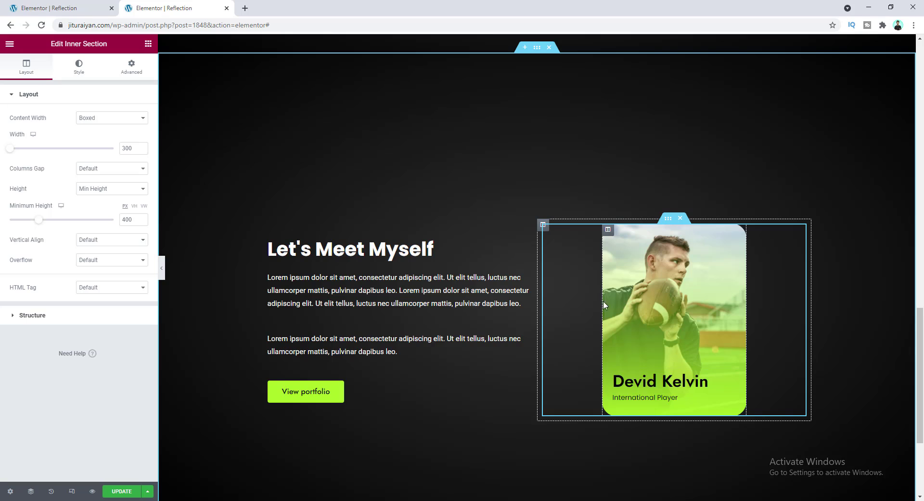
click(608, 230)
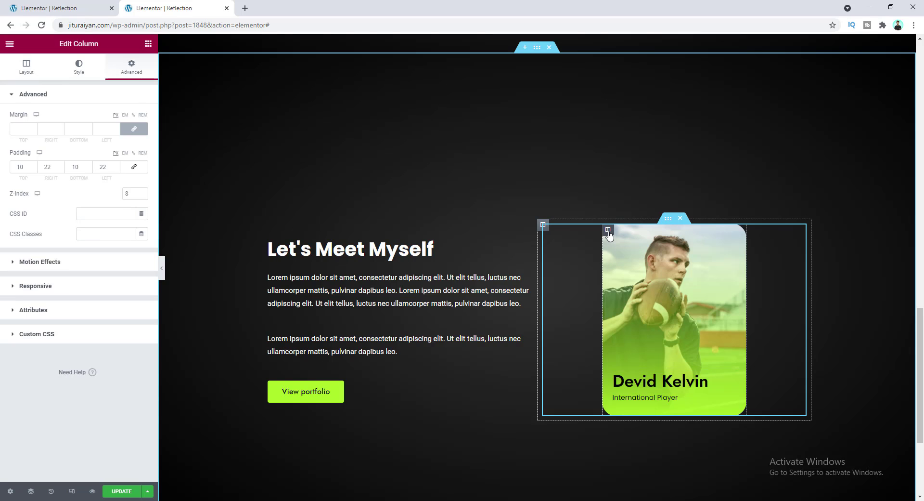
click(26, 68)
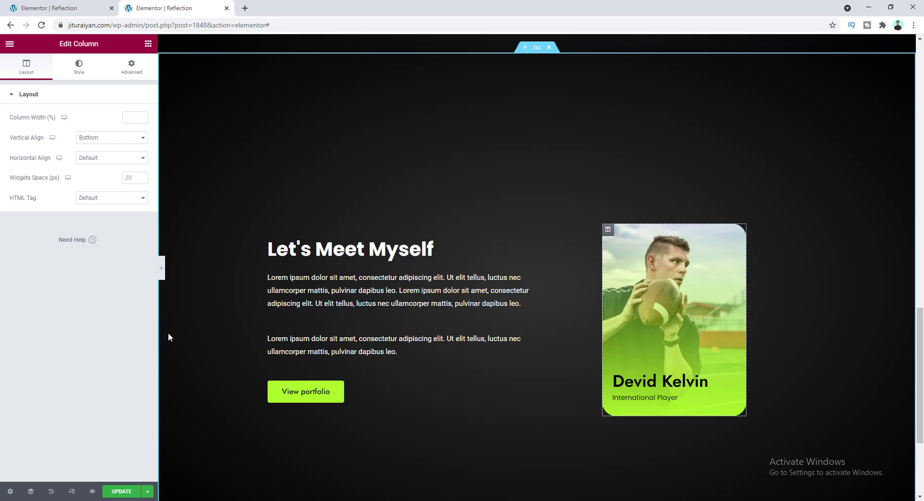
click(126, 71)
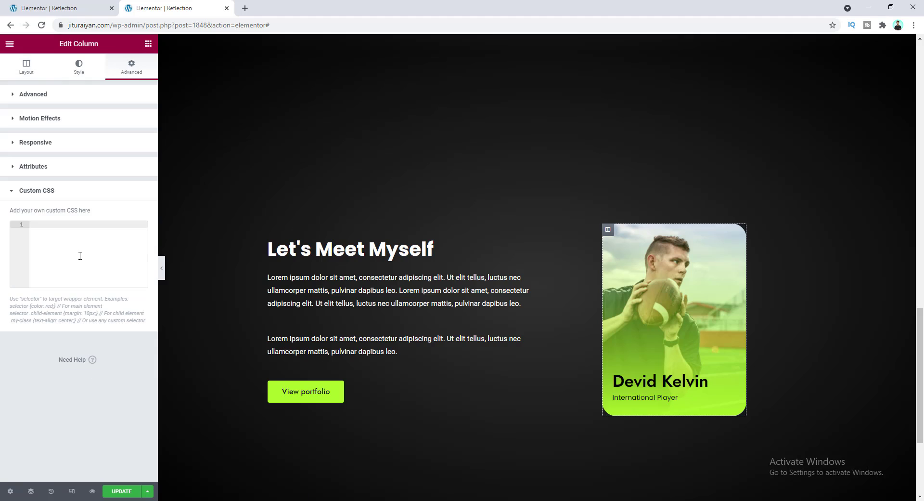
text(selector{     -webkit-box-reflect: below 15px linear-gradient(to bottom, rgba(0,0,0,0.0) 50%, rgba(0,0,0,0.4) 100%); })
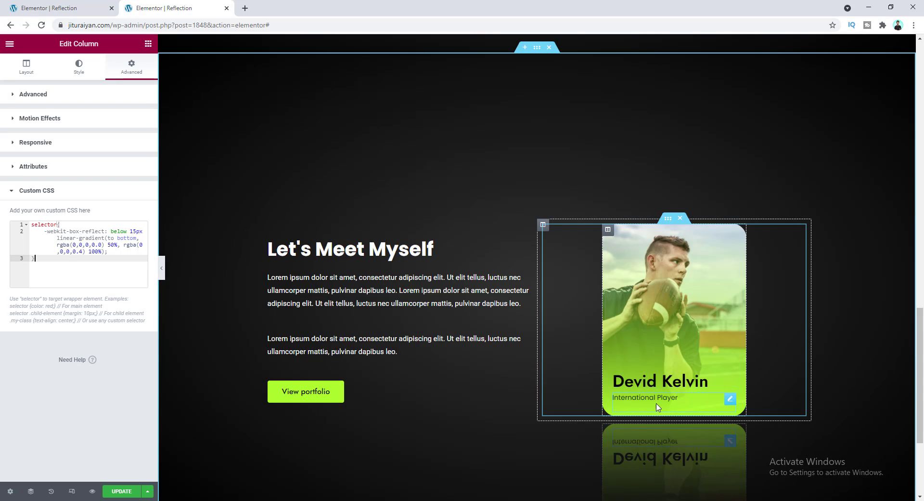
scroll(640, 409, down, 3)
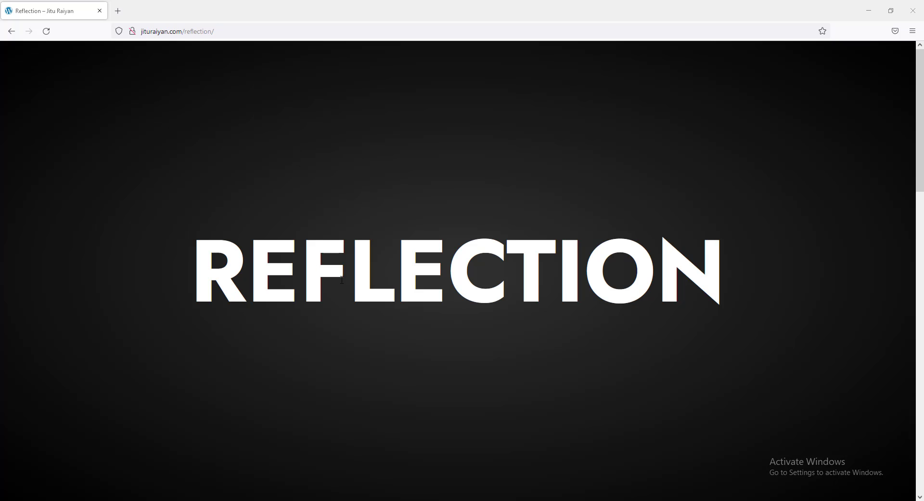
- Compare the published Reflection page in Firefox with the Elementor editor in Chrome, examining the heading, portrait and player card for reflections
scroll(341, 280, down, 7)
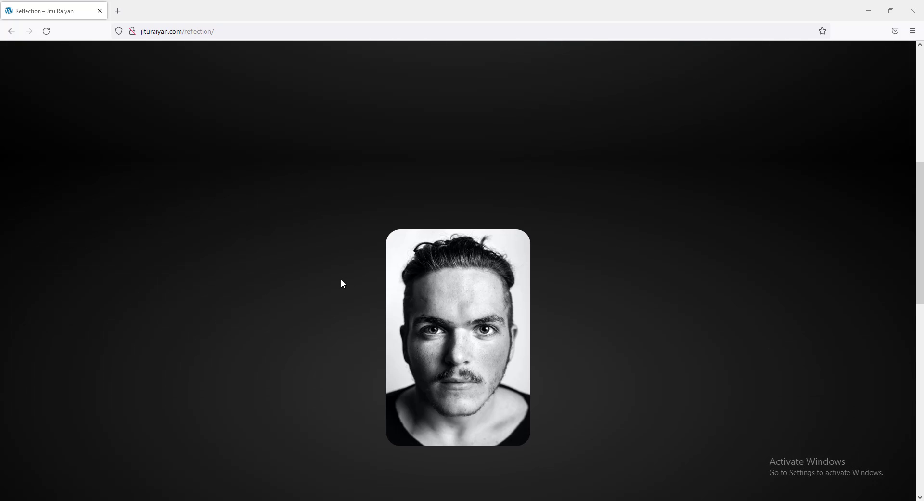
scroll(342, 280, down, 10)
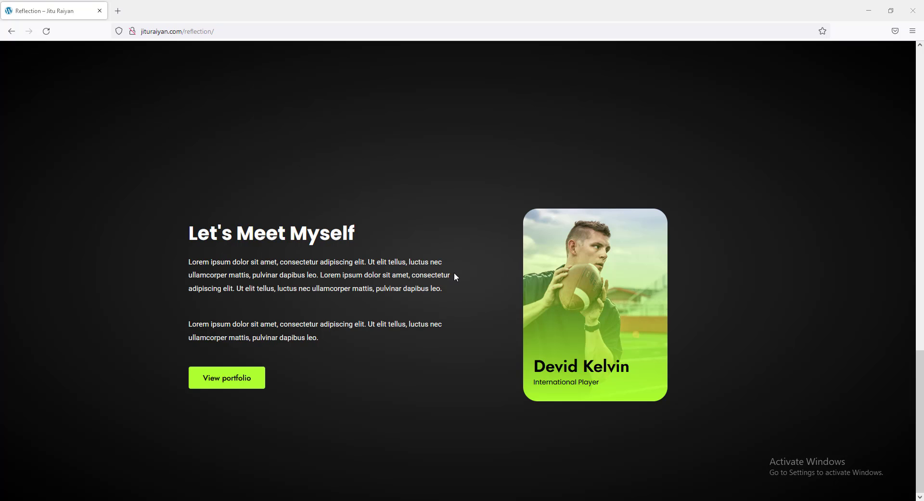
scroll(456, 277, up, 5)
scroll(456, 277, up, 10)
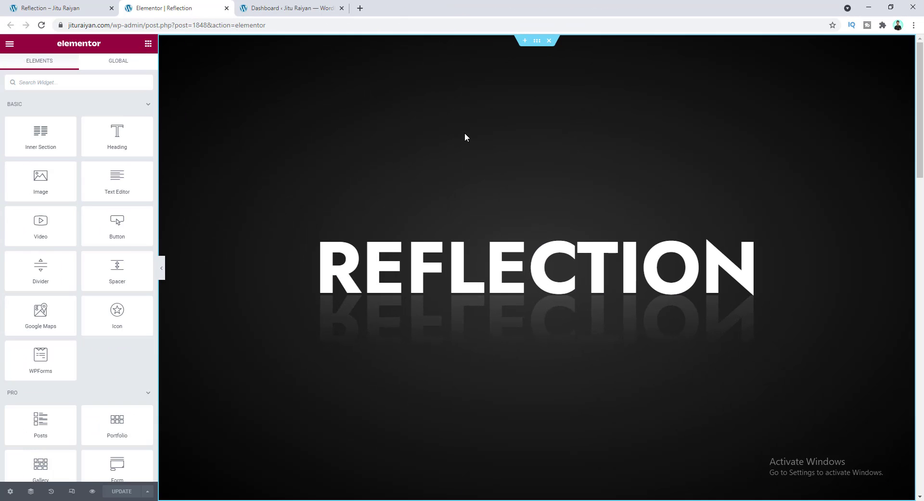
scroll(487, 280, down, 5)
scroll(487, 279, down, 10)
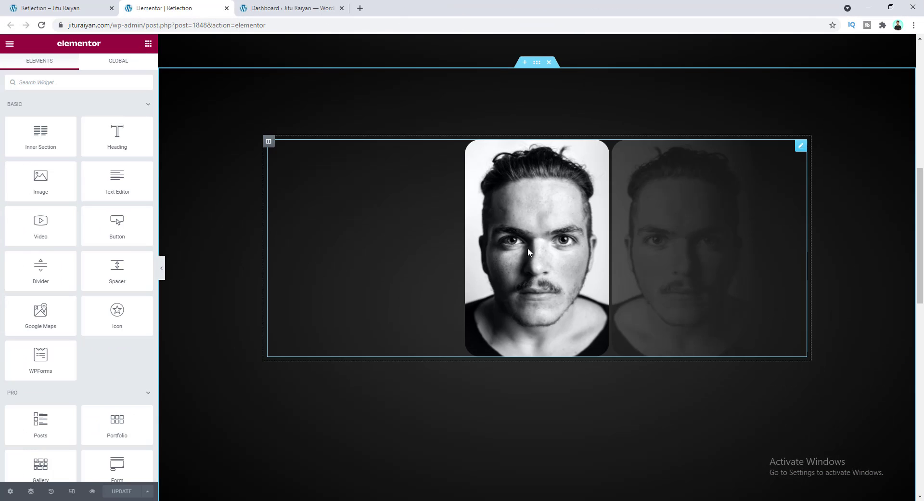
scroll(557, 241, down, 5)
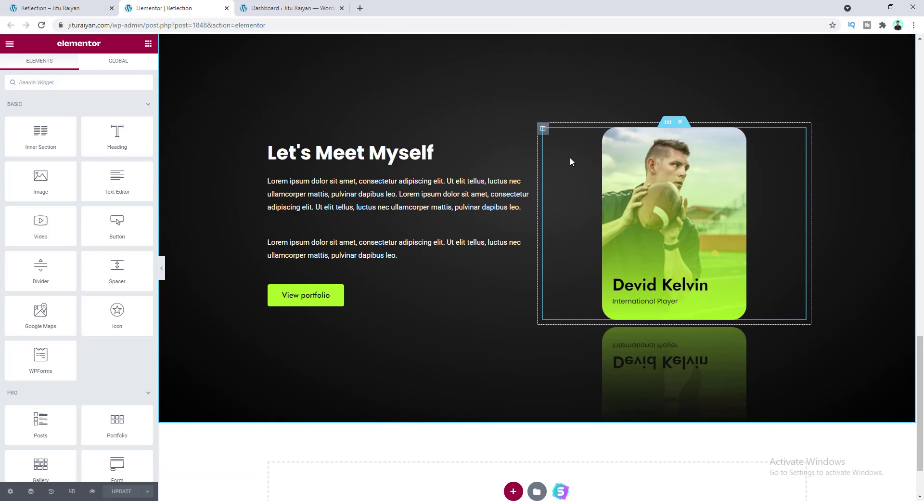
scroll(571, 158, up, 2)
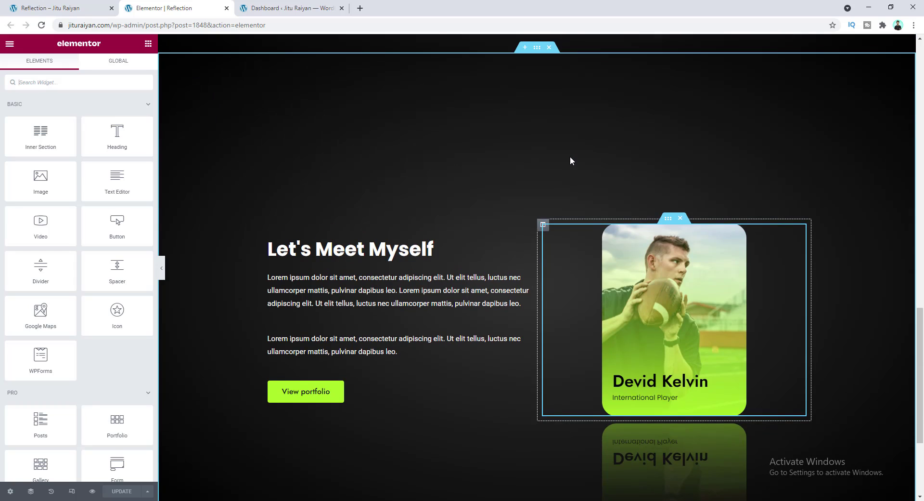